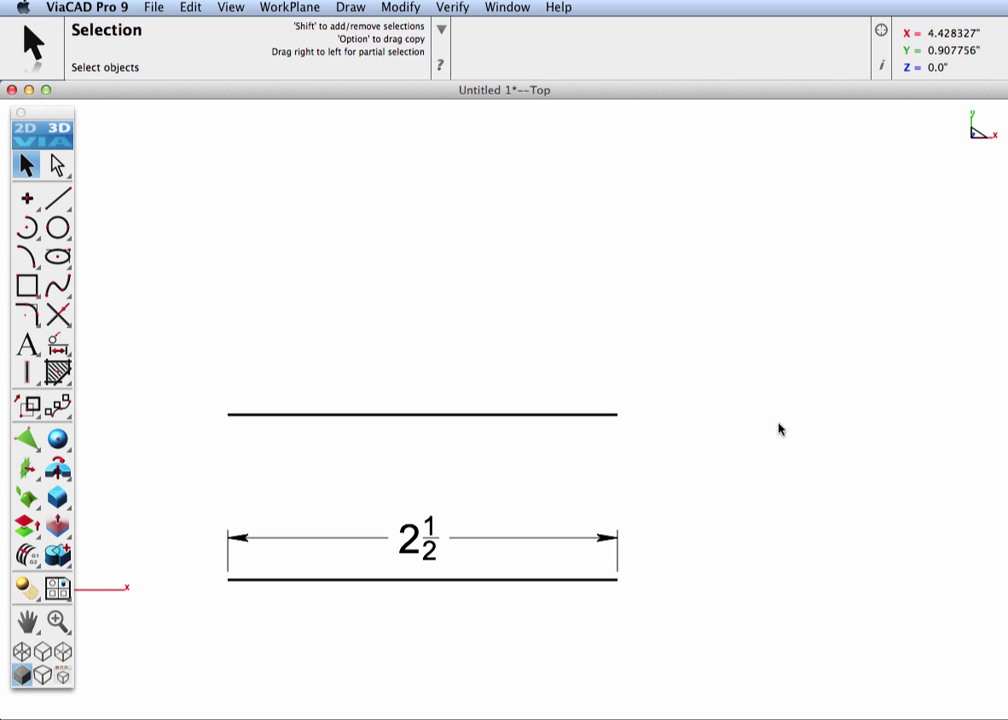
# Open the Inspector's default Dimension Properties and browse its text, font and value settings.
pyautogui.click(881, 67)
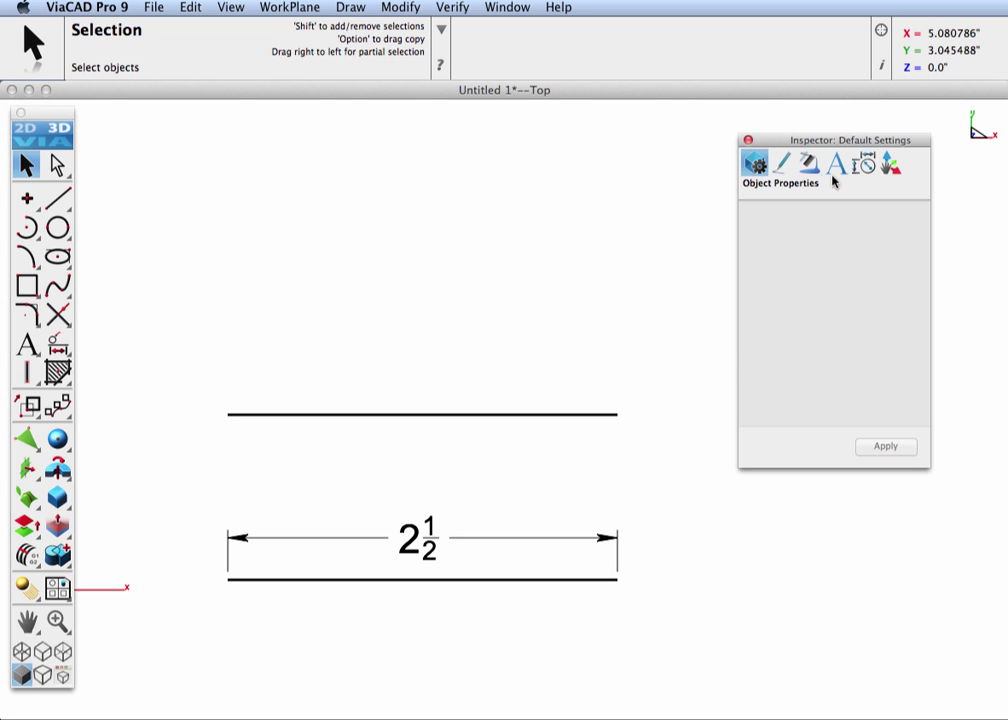
pyautogui.click(866, 166)
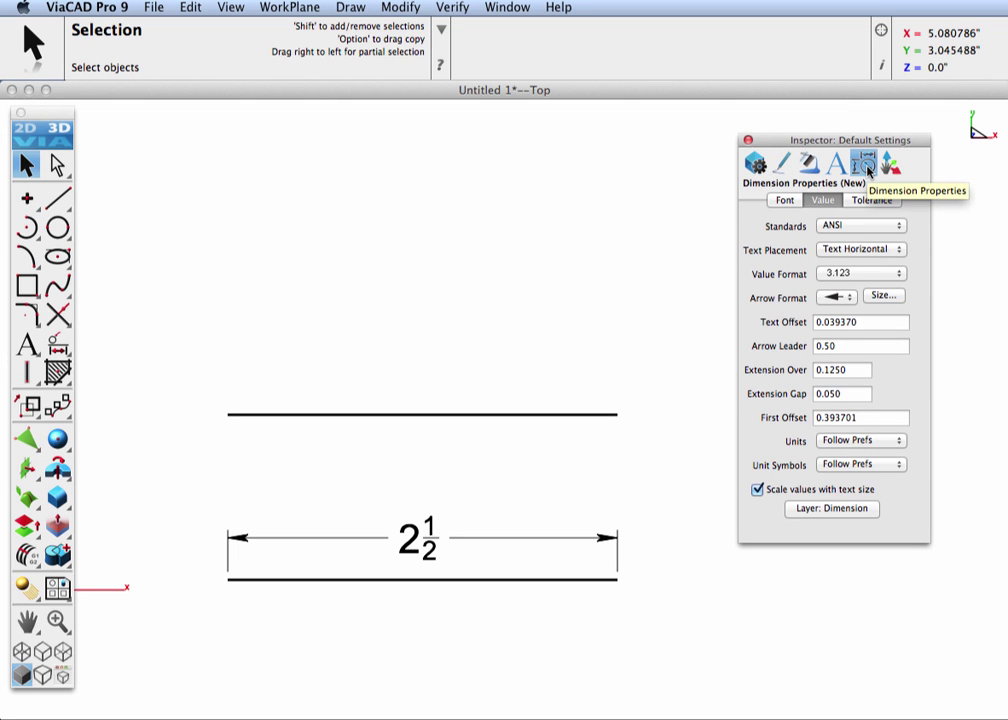
pyautogui.click(836, 164)
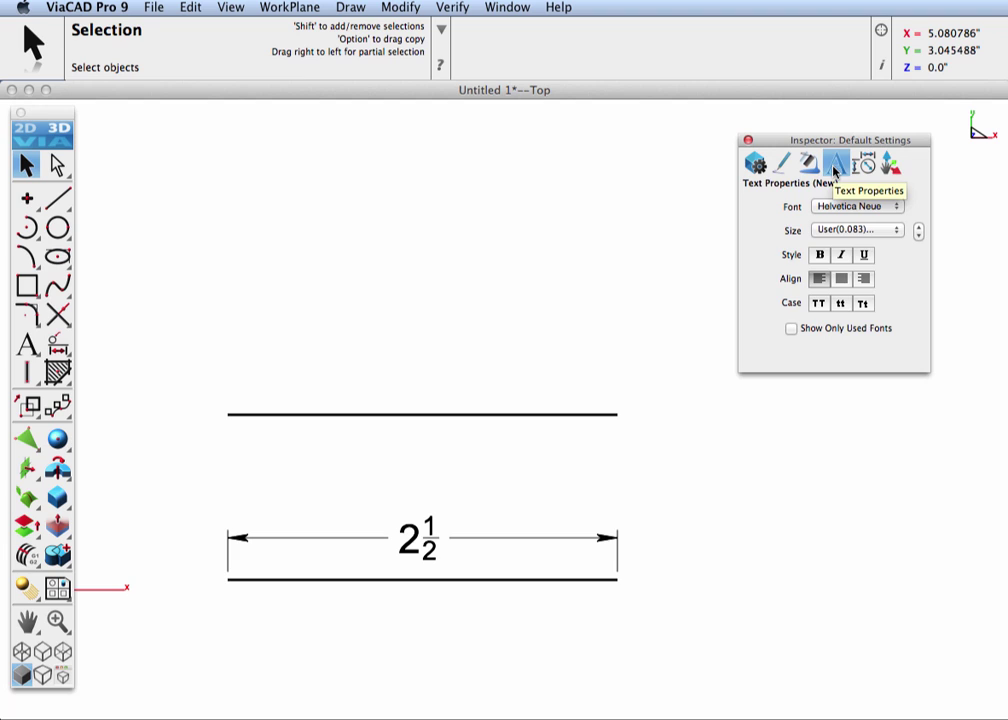
pyautogui.click(865, 166)
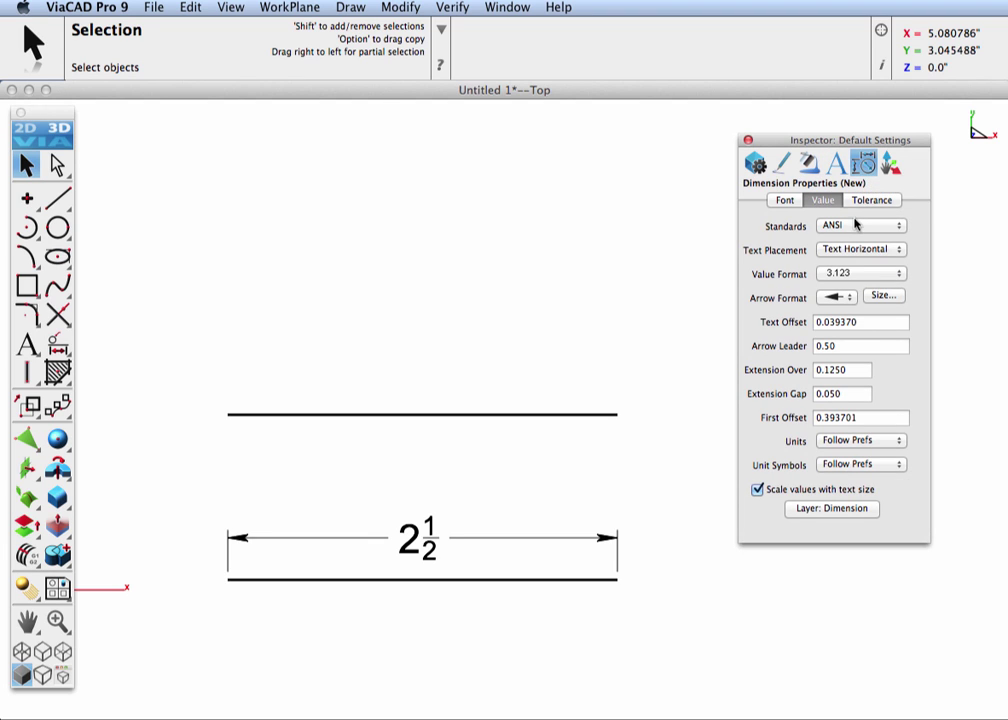
pyautogui.click(784, 201)
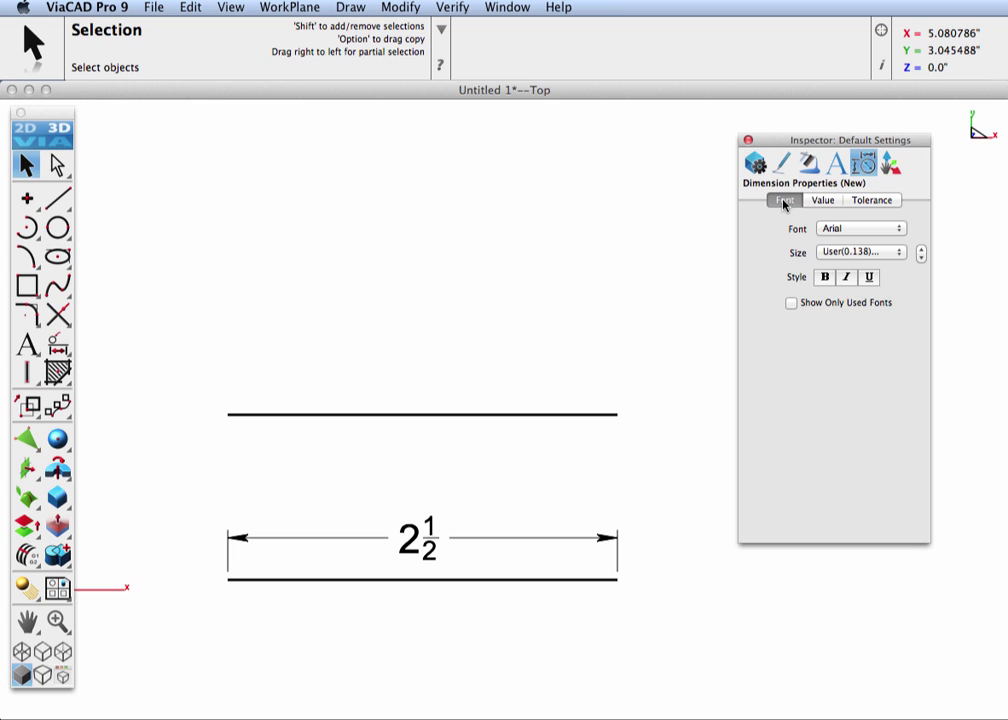
pyautogui.click(821, 201)
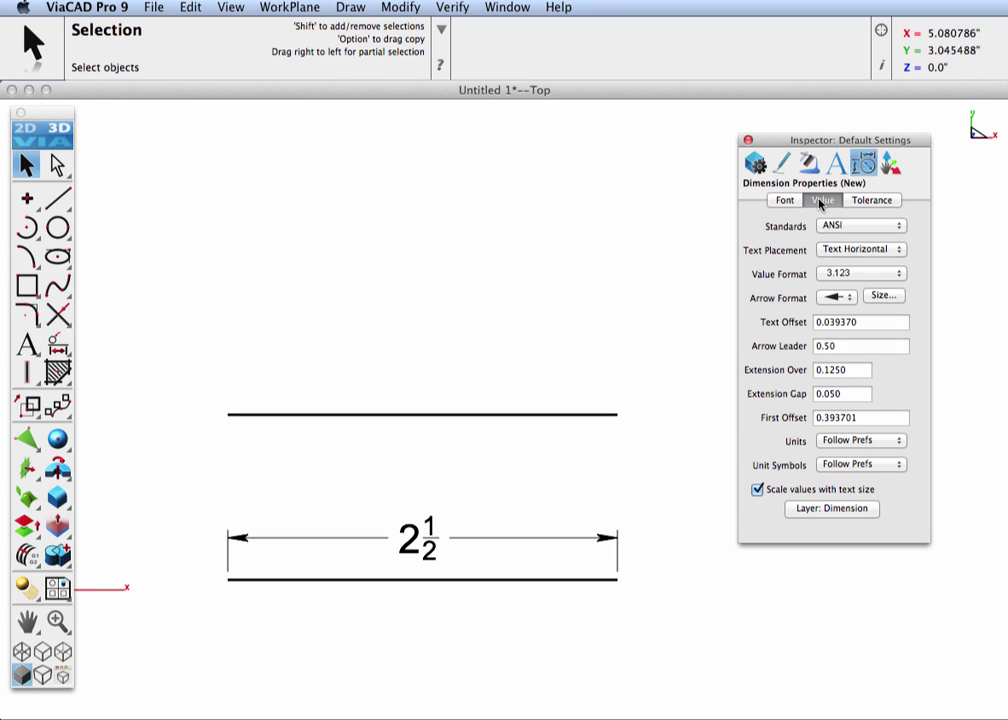
# Review the Tolerance tab and the dimension standards list, keeping ANSI selected.
pyautogui.click(838, 227)
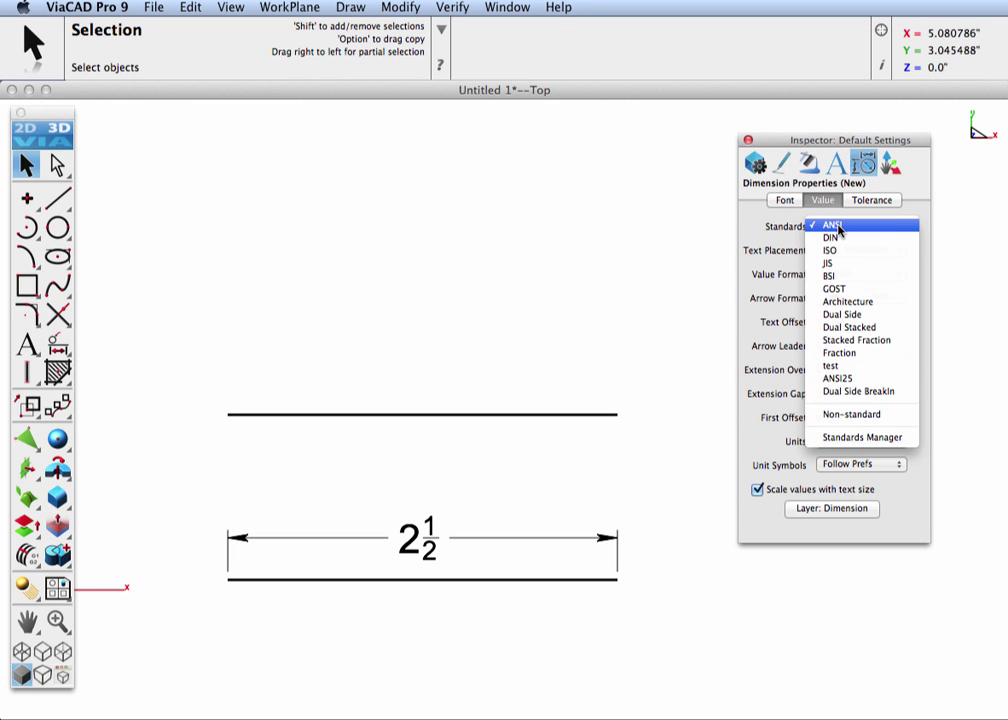
pyautogui.click(758, 228)
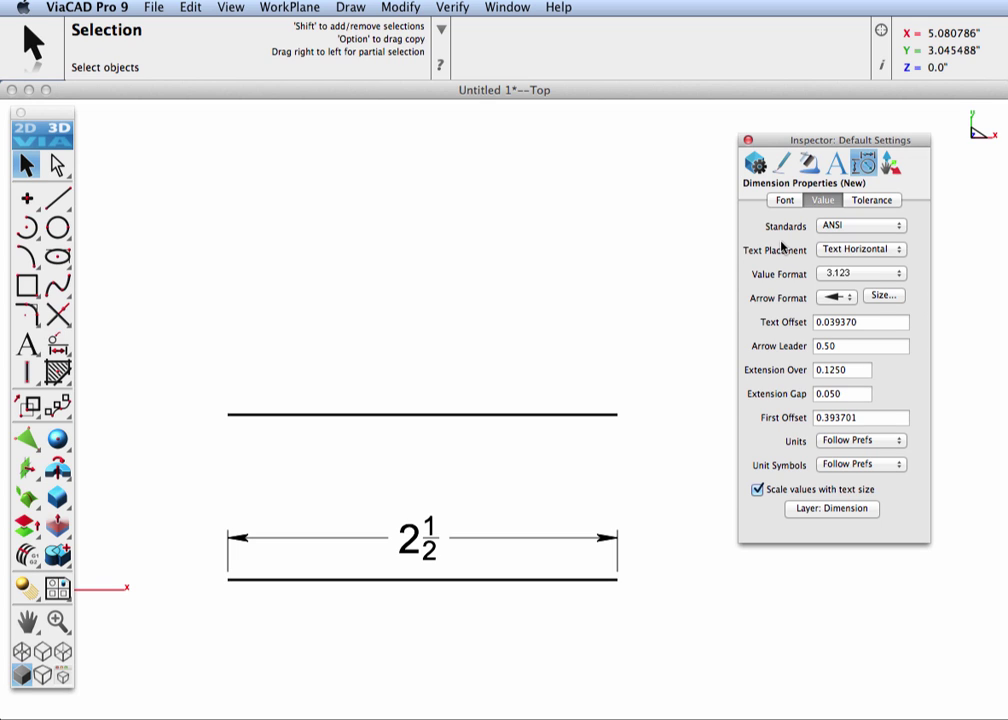
pyautogui.click(874, 201)
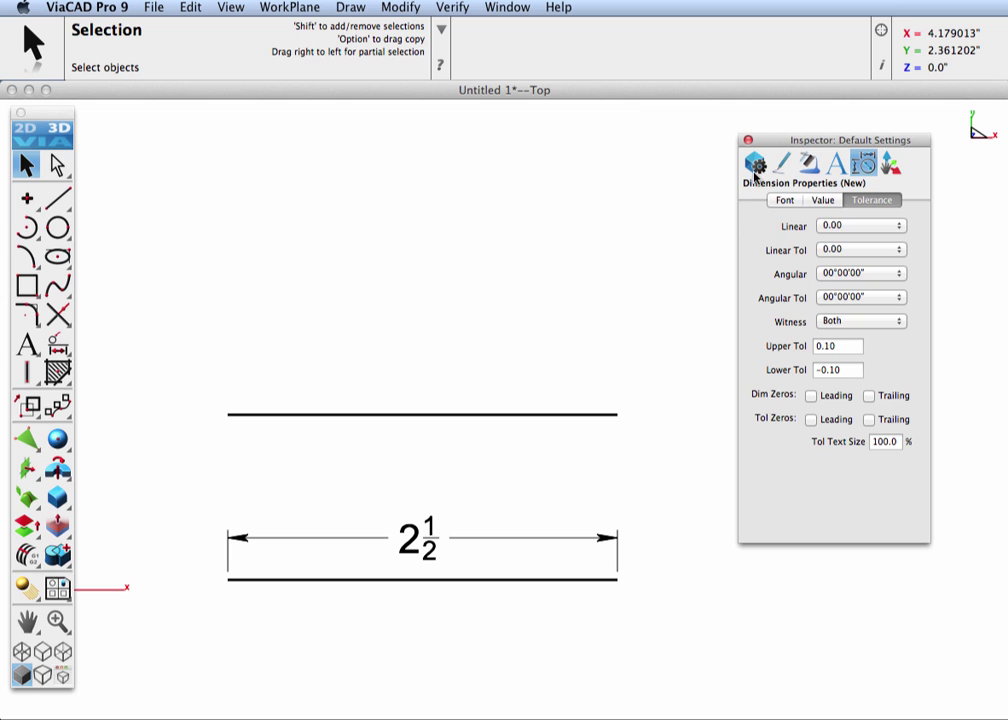
pyautogui.click(822, 200)
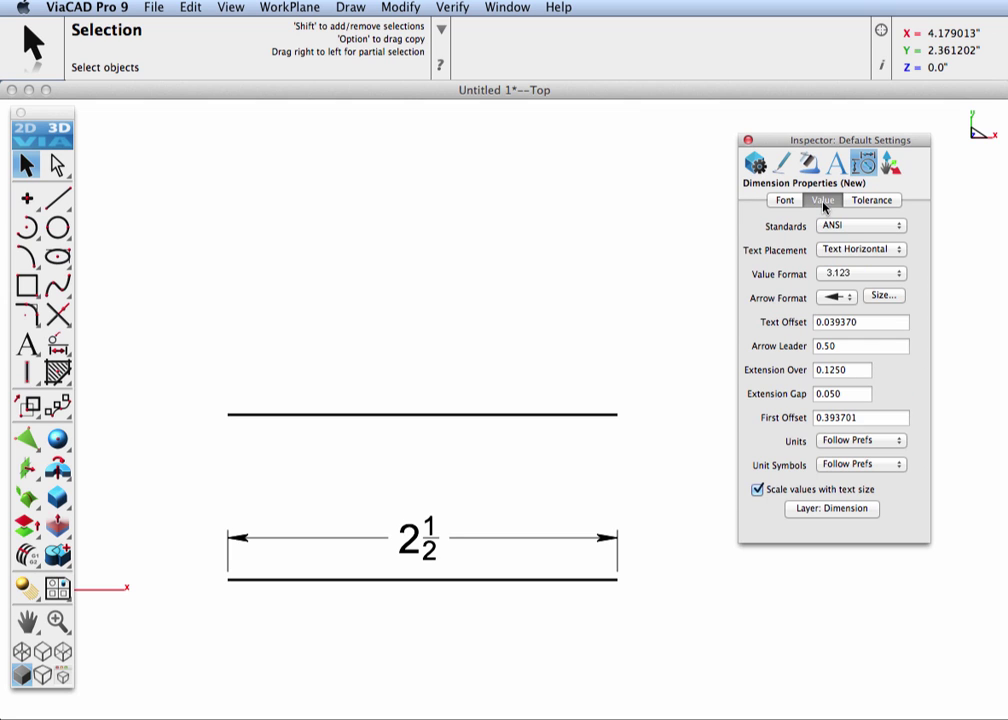
pyautogui.click(840, 227)
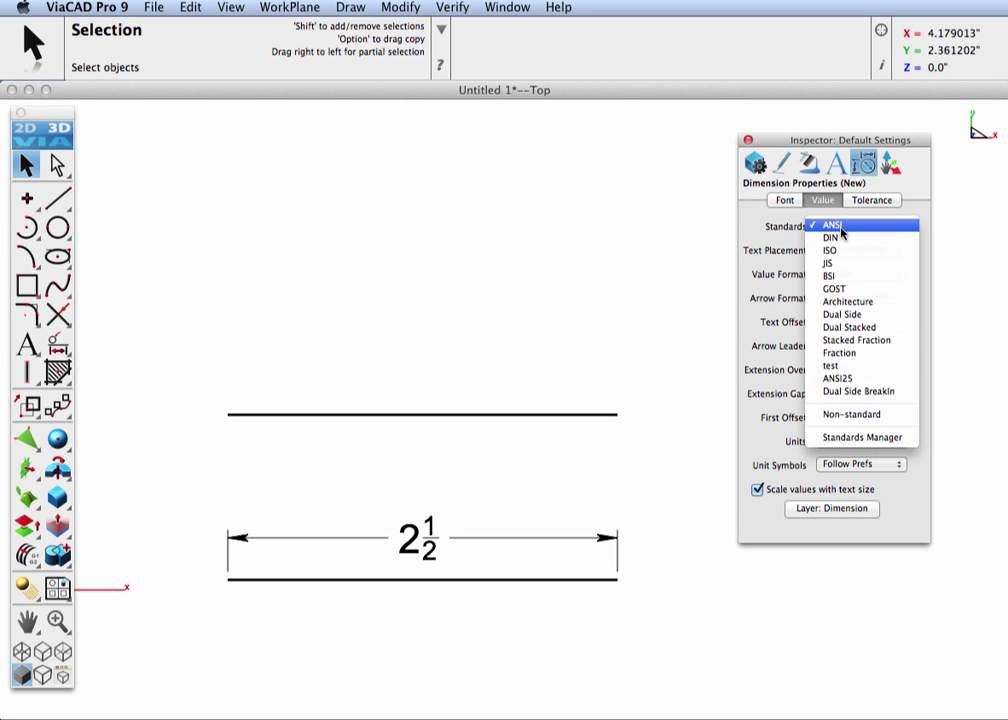
pyautogui.click(840, 230)
# Dimension the upper line with a 2.42 smart dimension placed above it.
pyautogui.moveTo(59, 346); pyautogui.dragTo(86, 346)
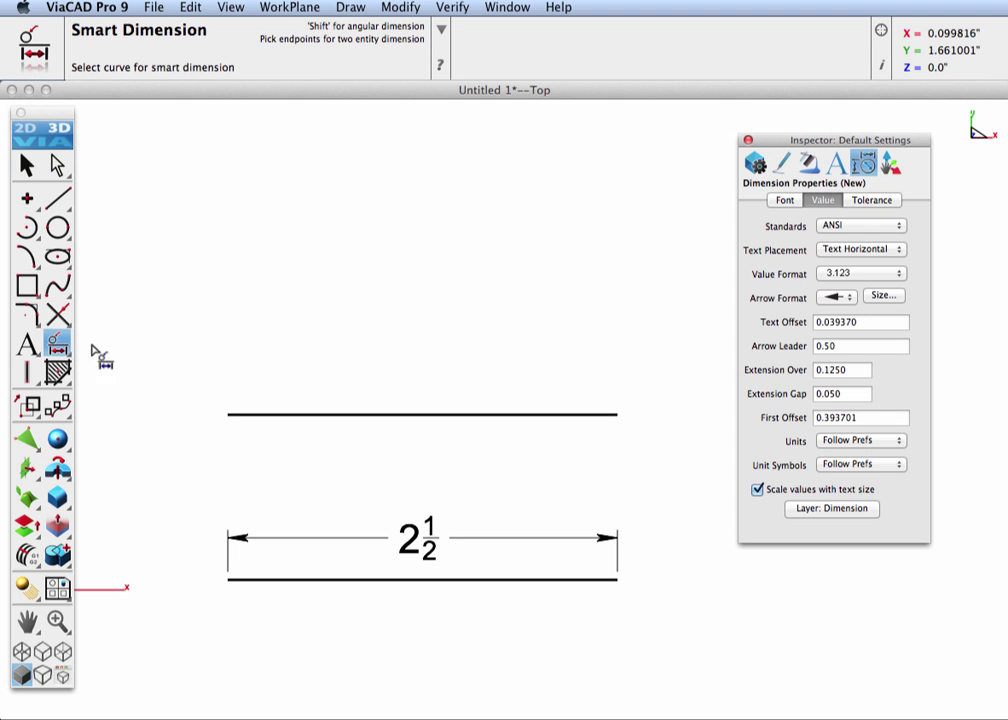
pyautogui.click(398, 415)
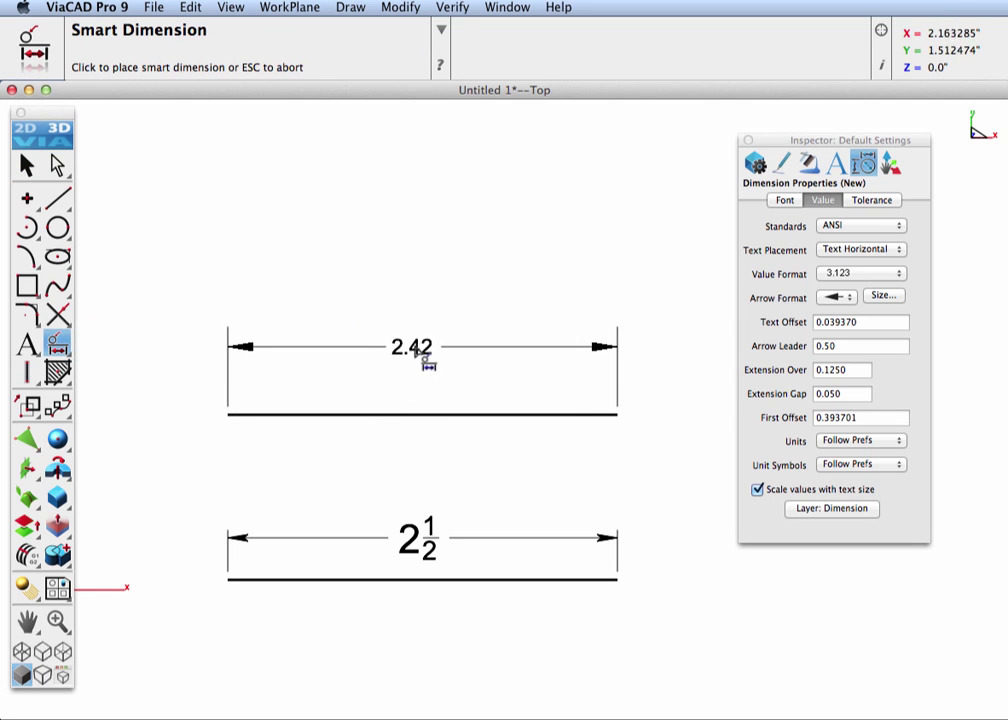
pyautogui.click(426, 354)
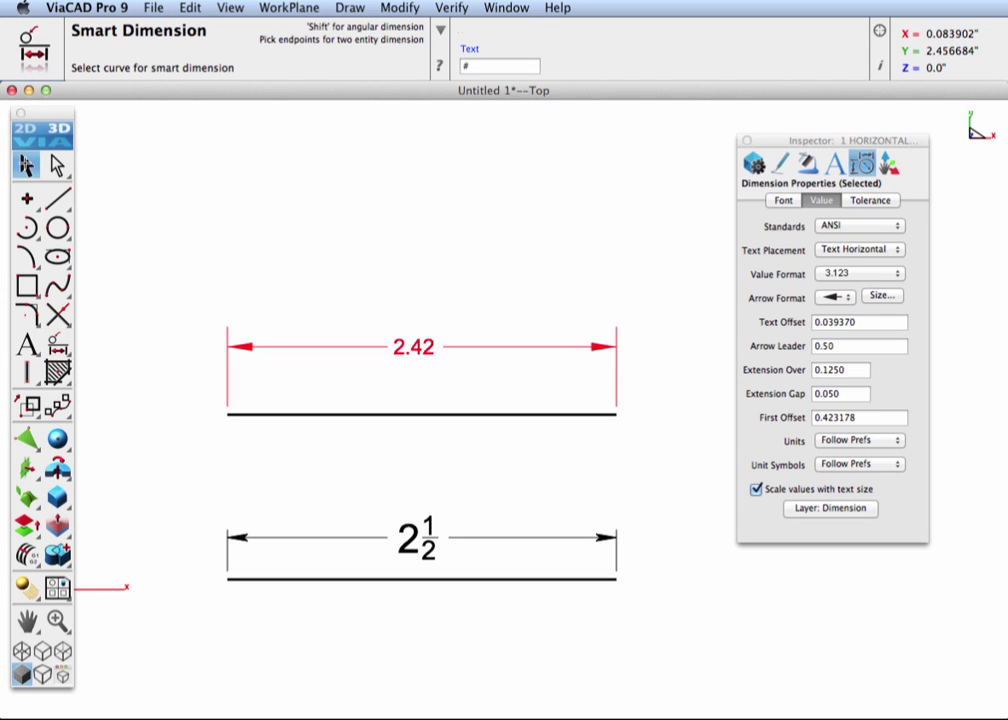
pyautogui.click(26, 166)
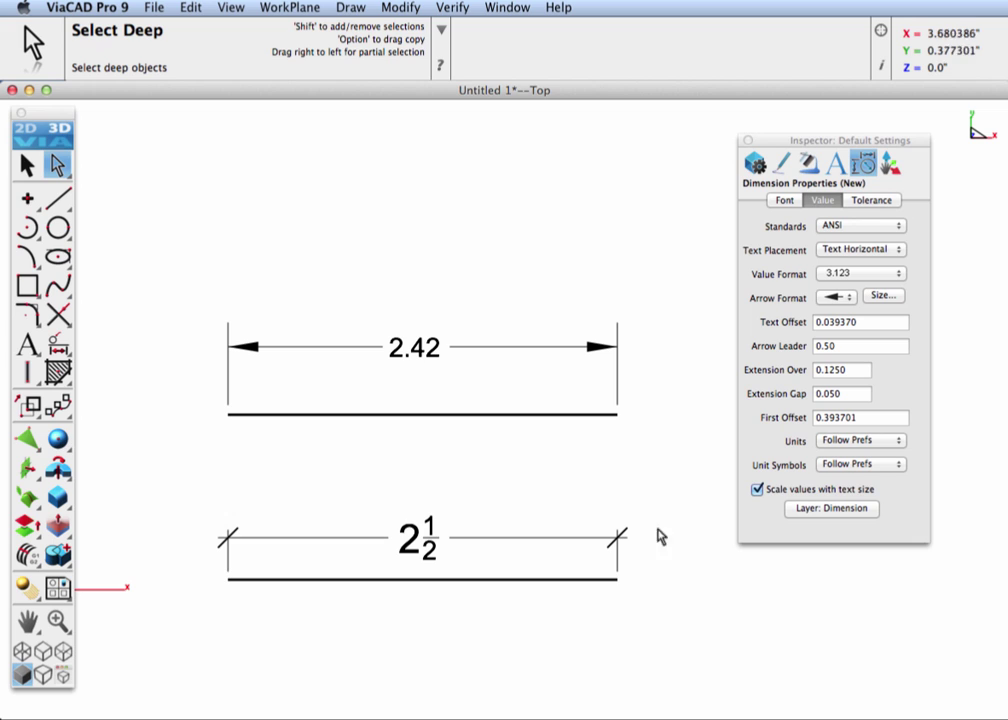
# Use the Eye Dropper to copy the 2½ dimension's stacked-fraction style onto the 2.42 dimension.
pyautogui.moveTo(58, 175); pyautogui.dragTo(130, 166)
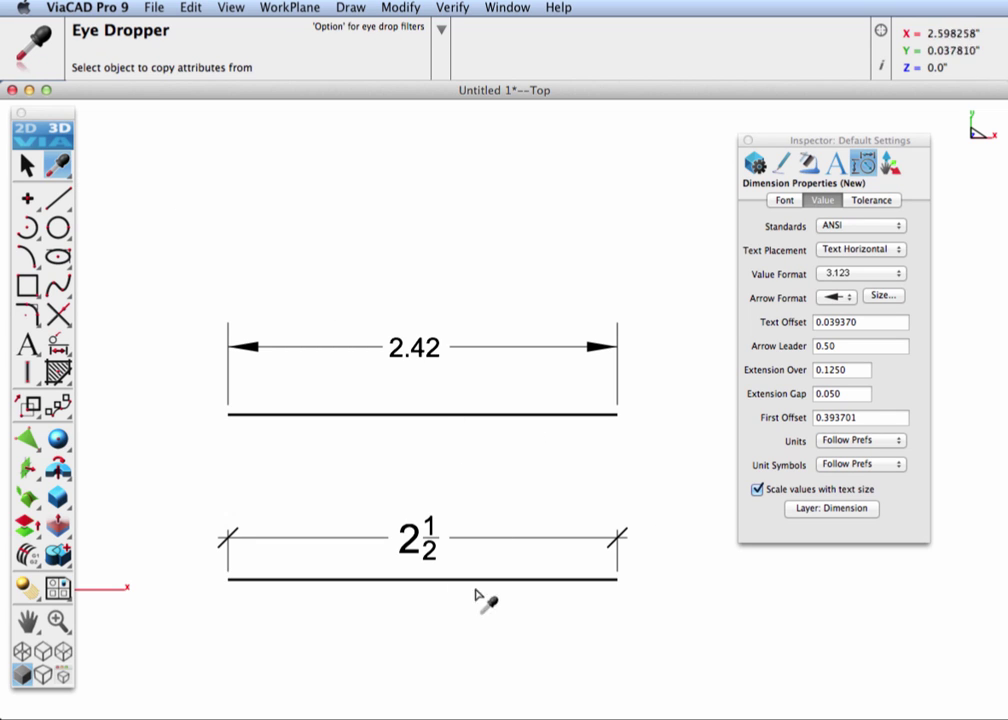
pyautogui.click(432, 558)
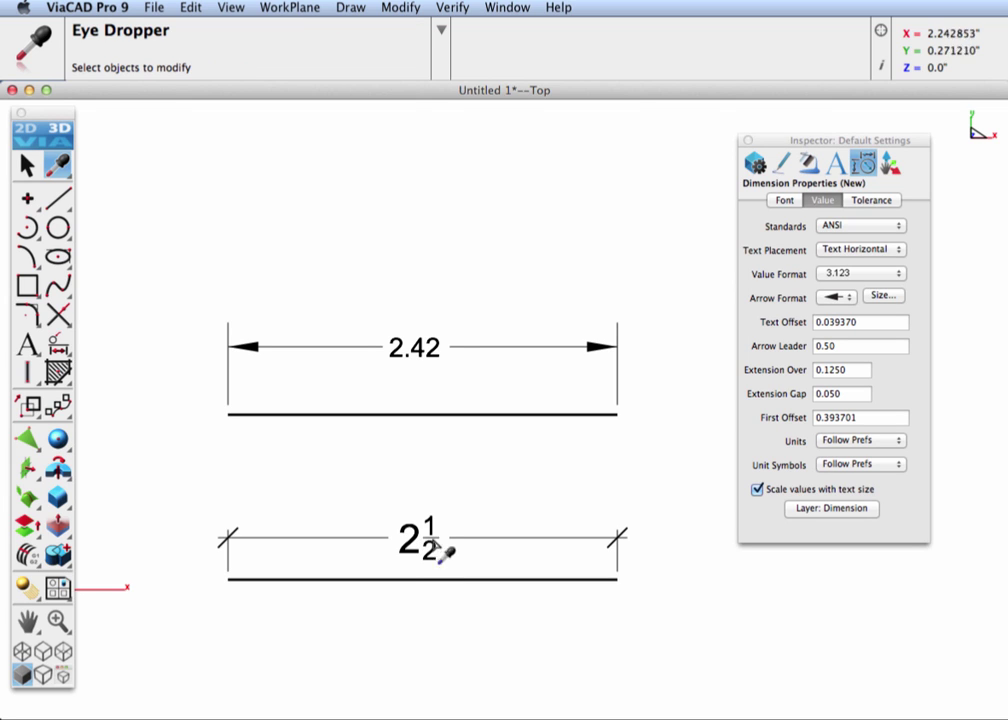
pyautogui.click(428, 358)
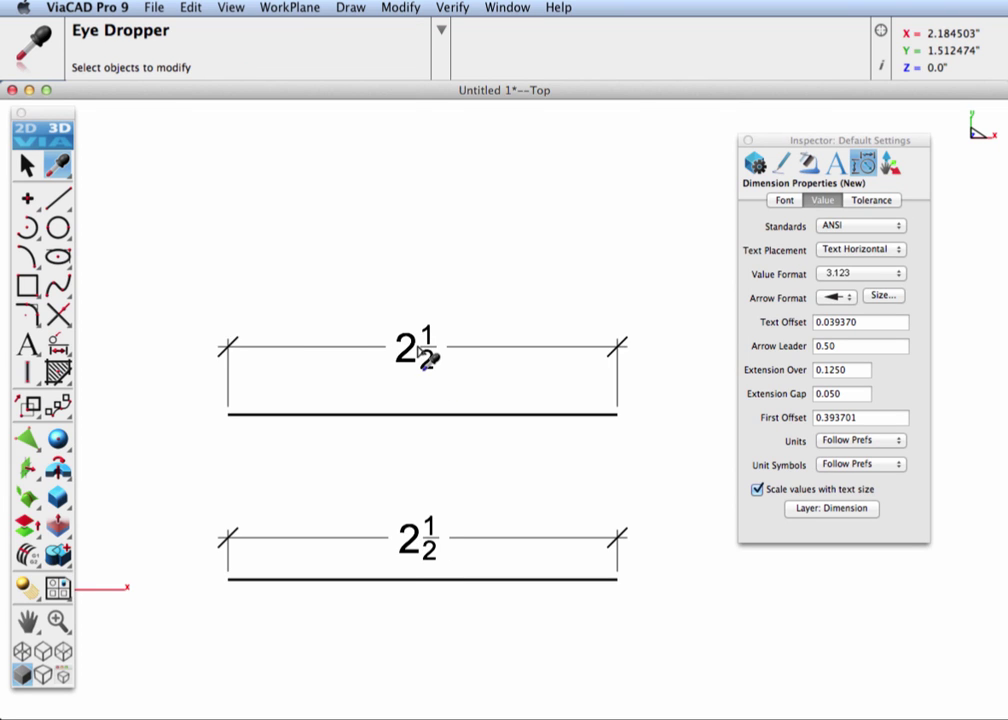
pyautogui.click(27, 165)
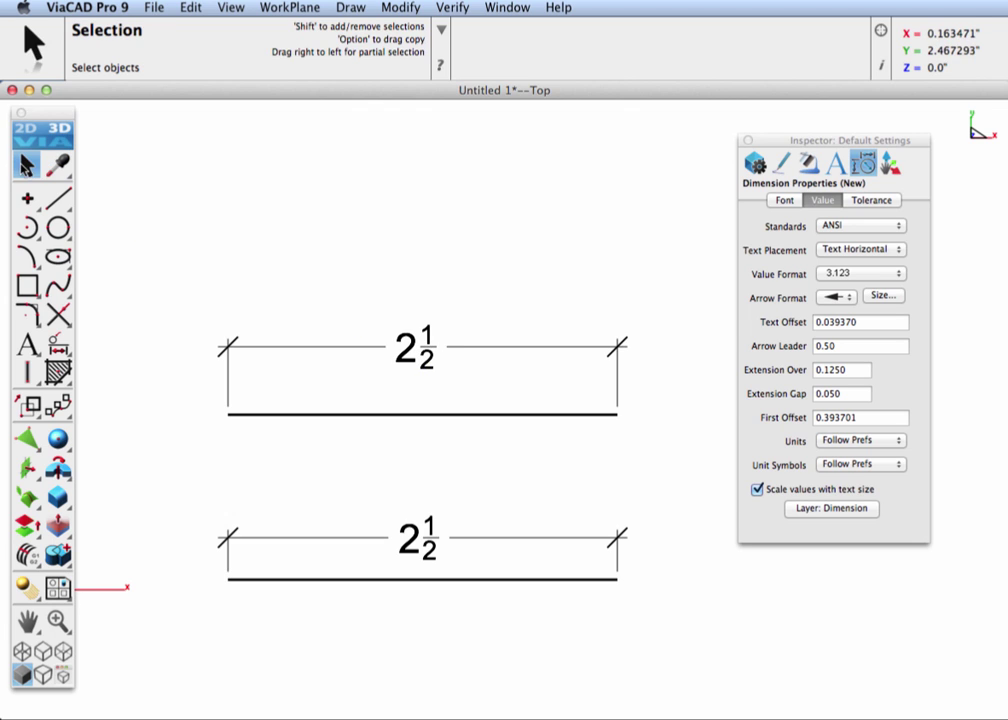
# Set the upper dimension's text size to 6 Point from its context menu.
pyautogui.rightClick(409, 351)
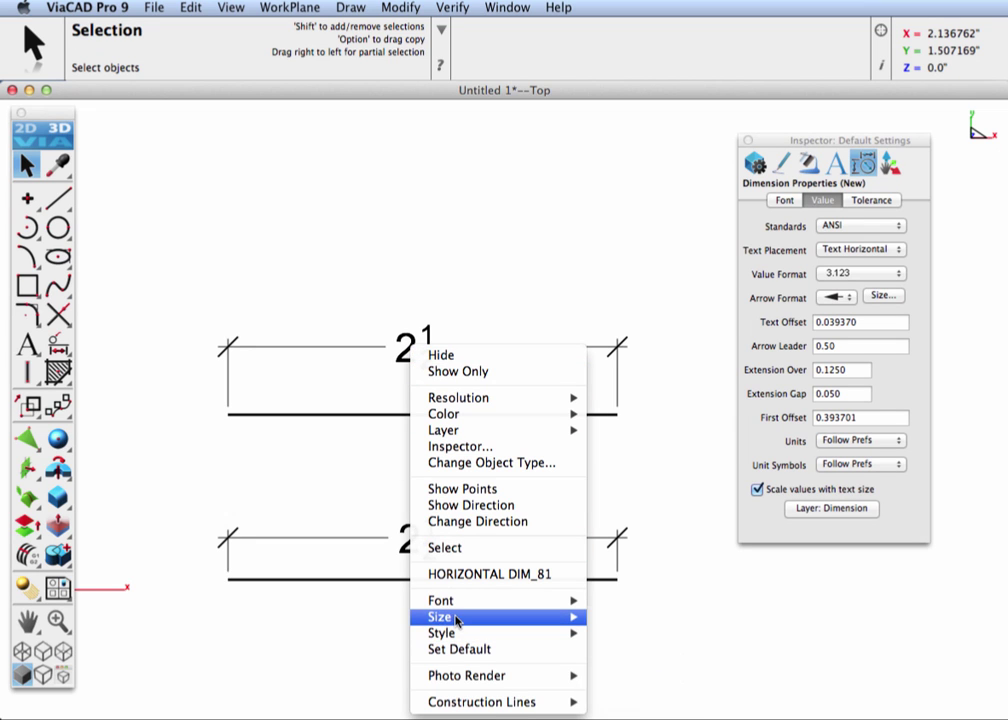
pyautogui.moveTo(456, 619)
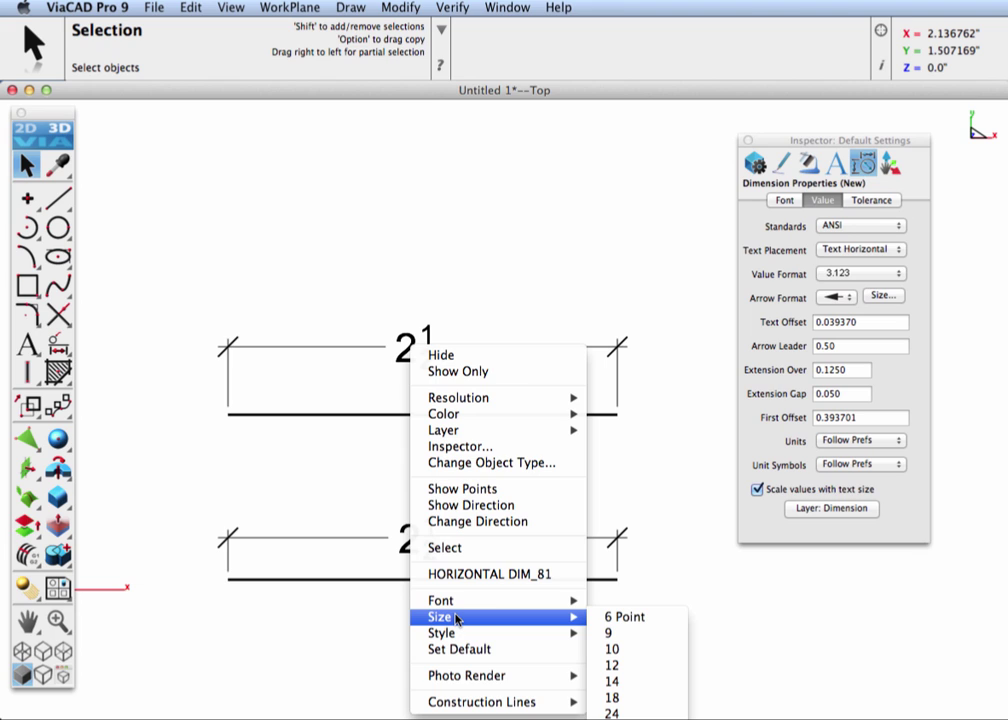
pyautogui.click(612, 617)
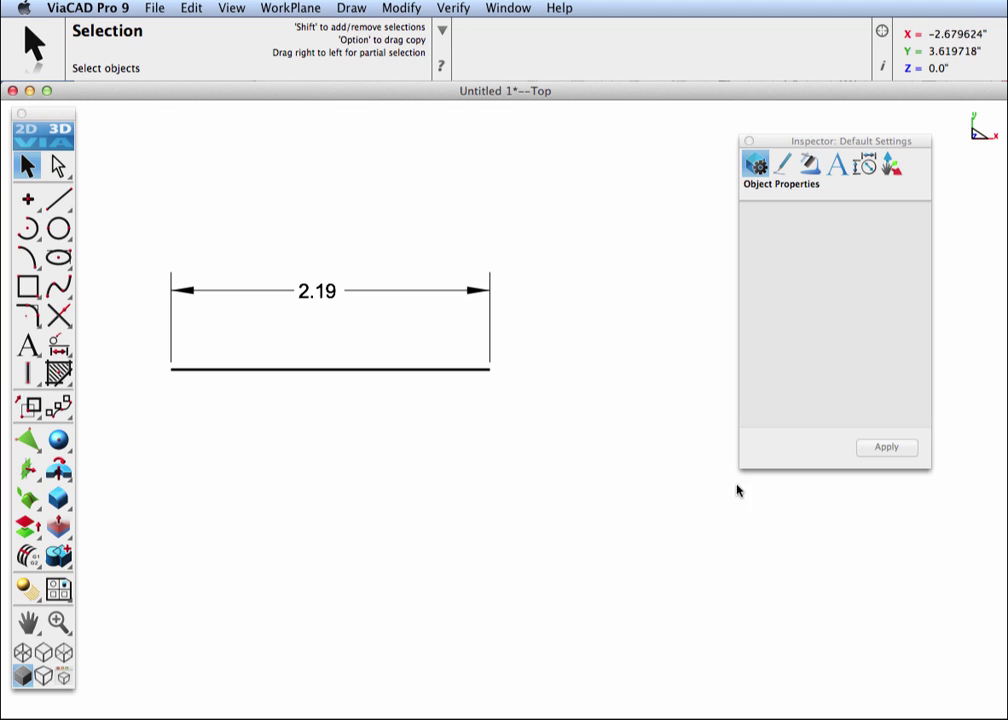
pyautogui.click(325, 295)
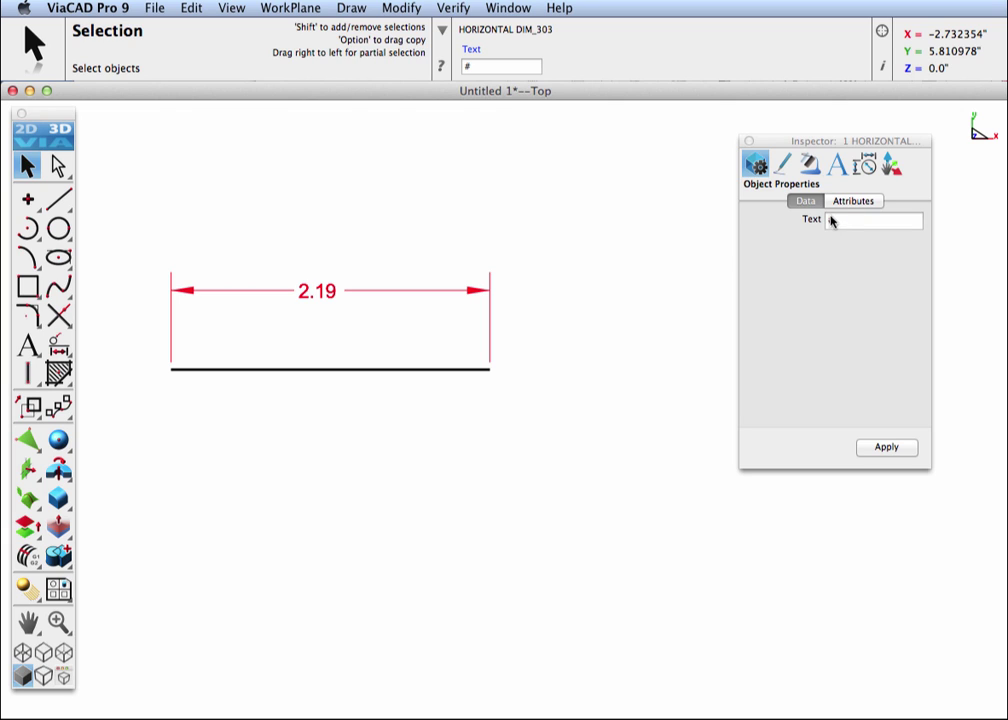
pyautogui.click(487, 66)
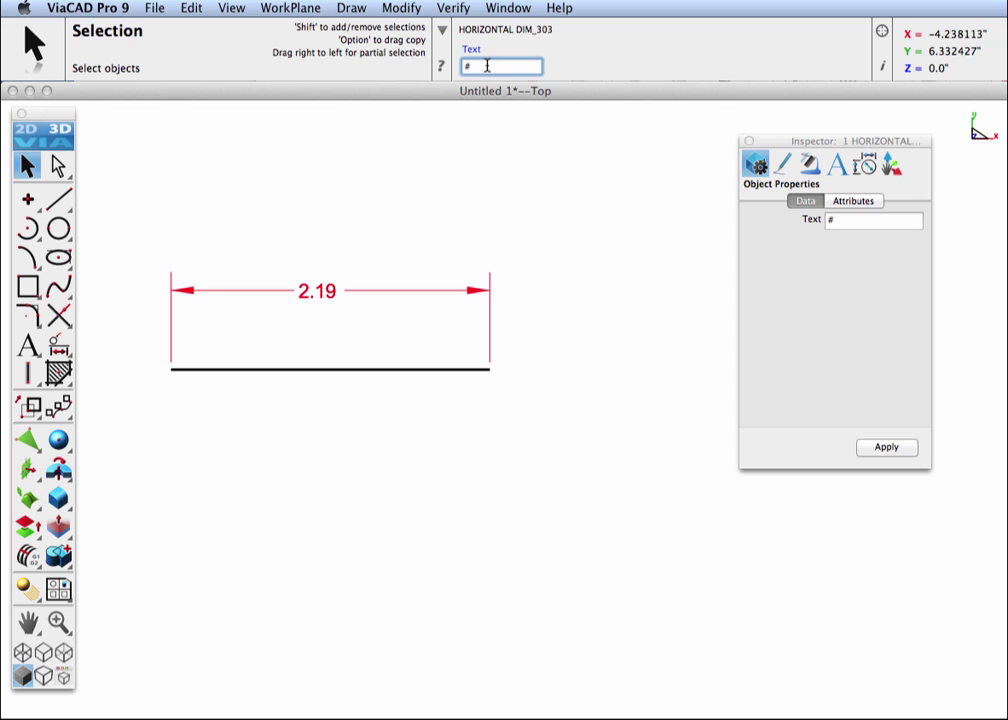
pyautogui.press('BackSpace')
pyautogui.write('3.0')
pyautogui.press('Return')
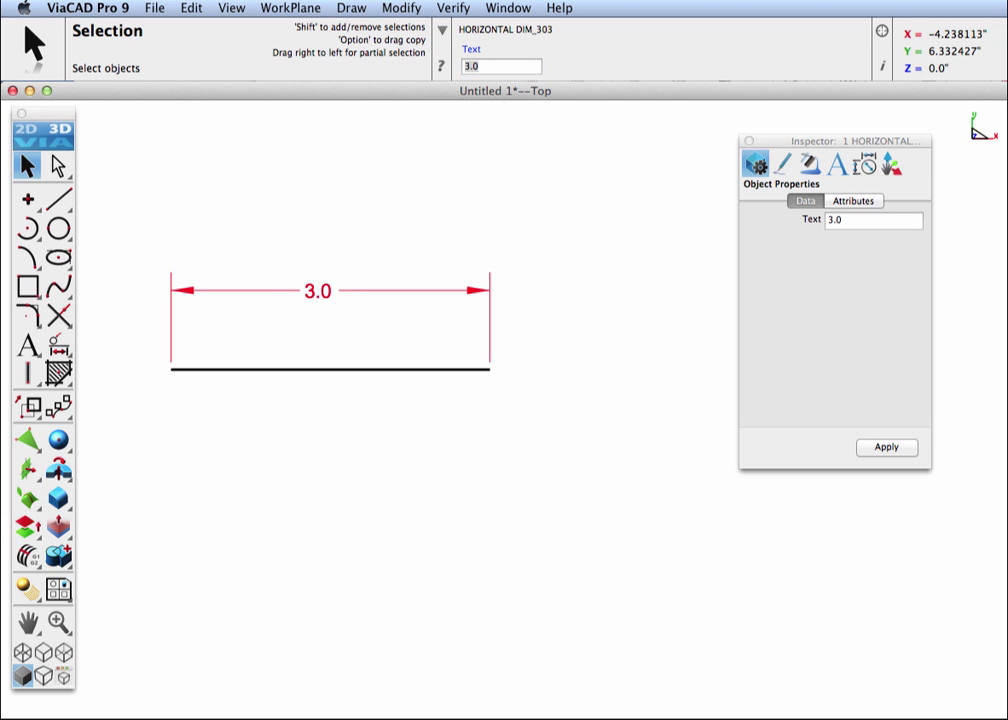
pyautogui.click(489, 64)
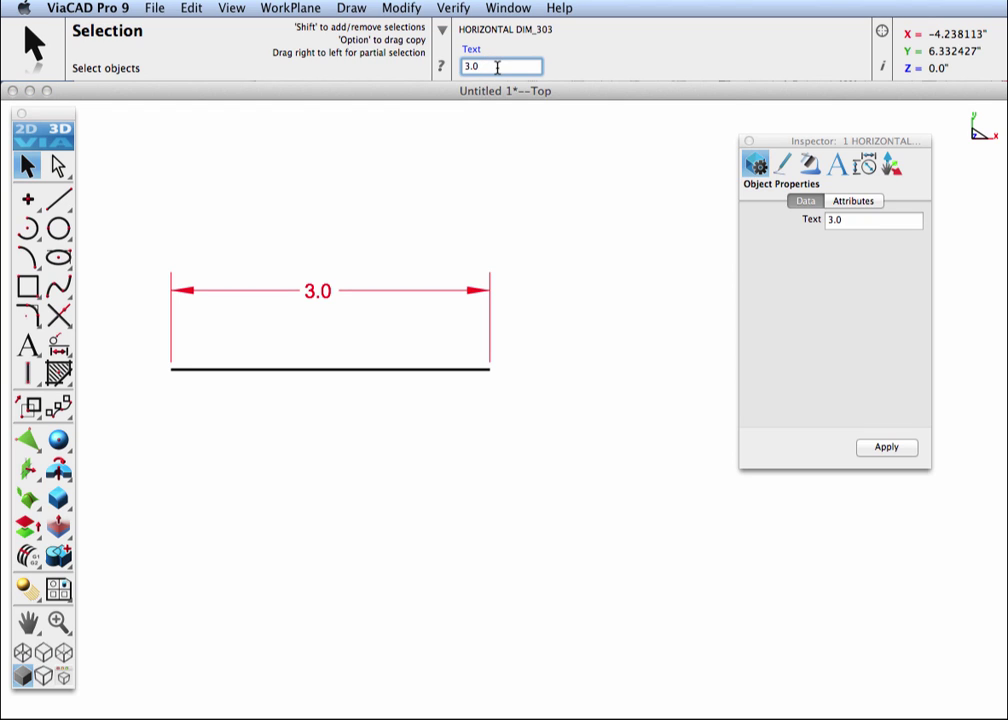
pyautogui.press('BackSpace')
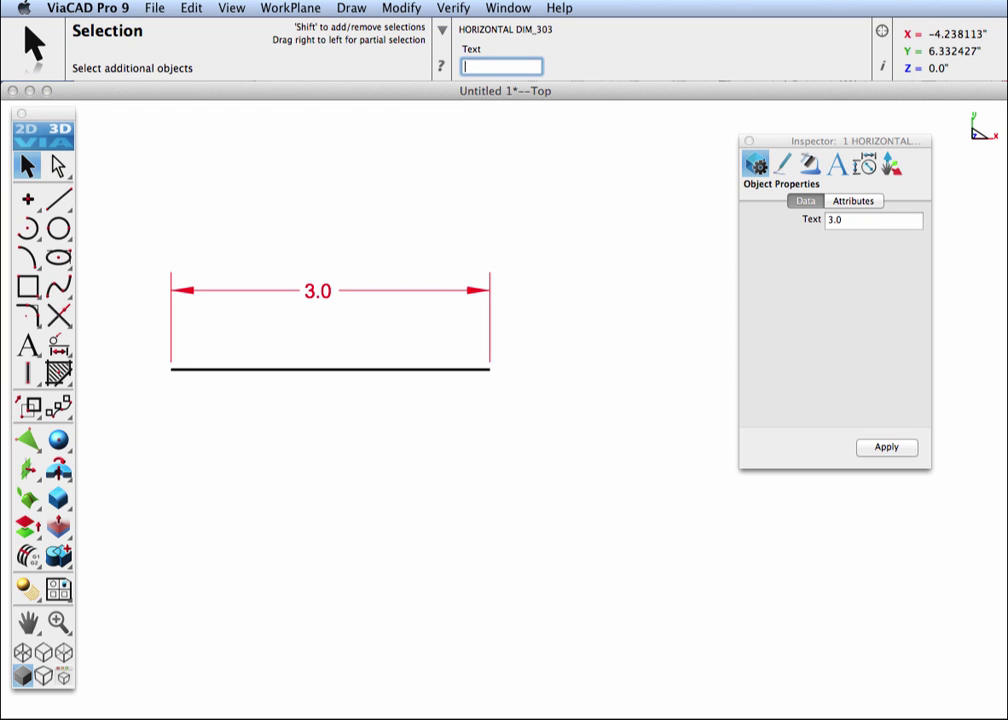
pyautogui.write('#')
# Restore the # value, then add a 'Pre ' prefix and inch-mark suffix so it reads Pre 2.19".
pyautogui.press('Return')
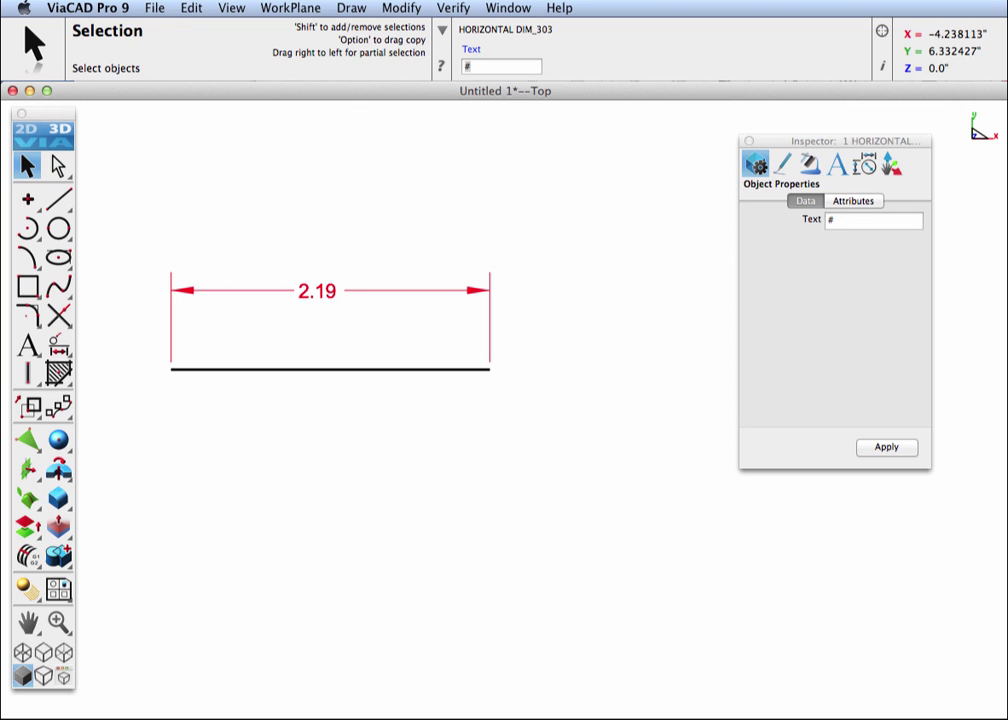
pyautogui.click(470, 67)
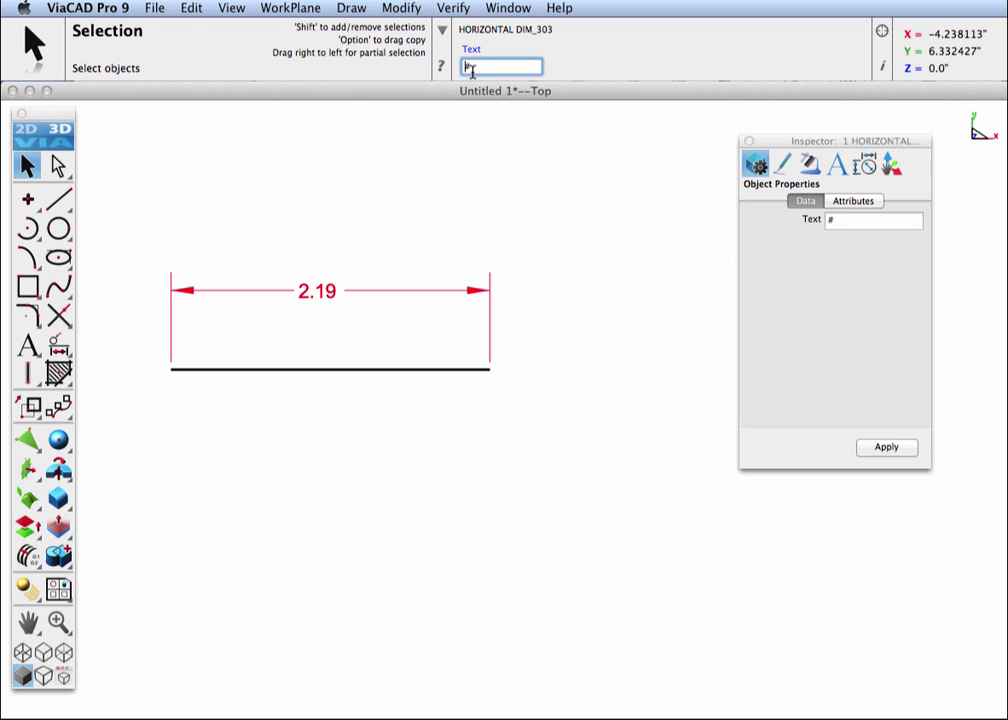
pyautogui.write('P')
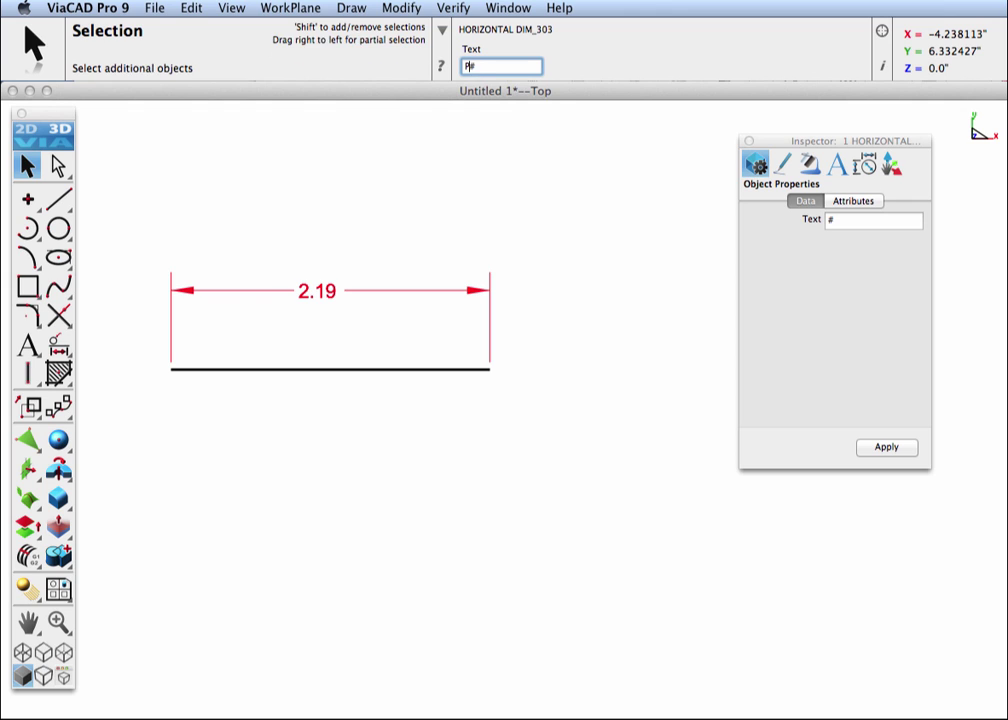
pyautogui.write('re')
pyautogui.press('Return')
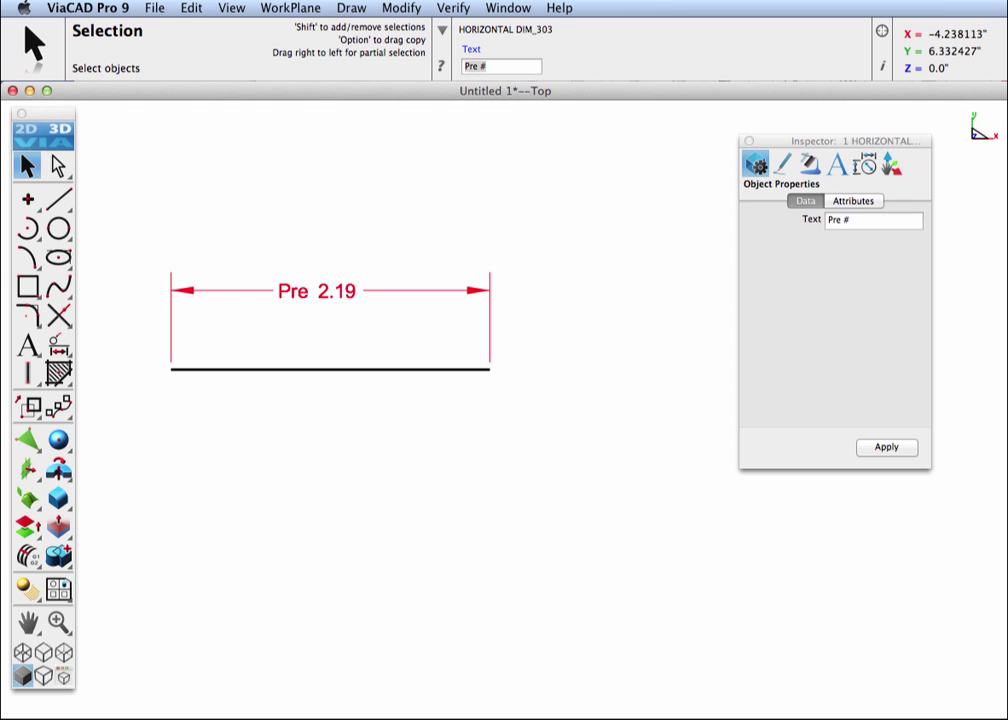
pyautogui.click(497, 66)
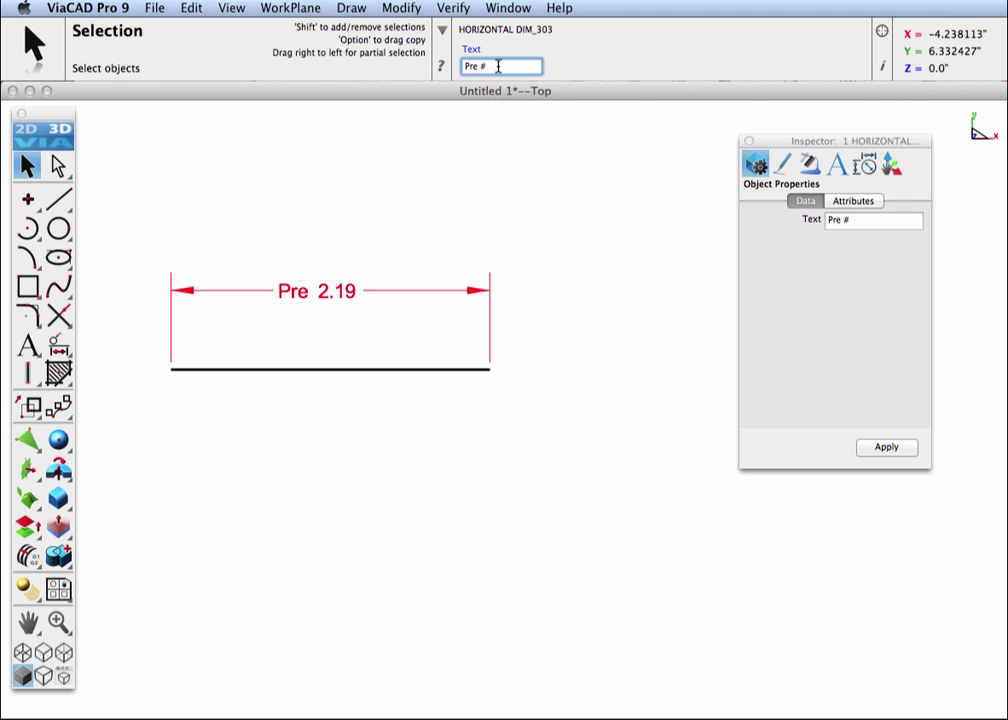
pyautogui.write('"')
pyautogui.press('Return')
pyautogui.click(472, 184)
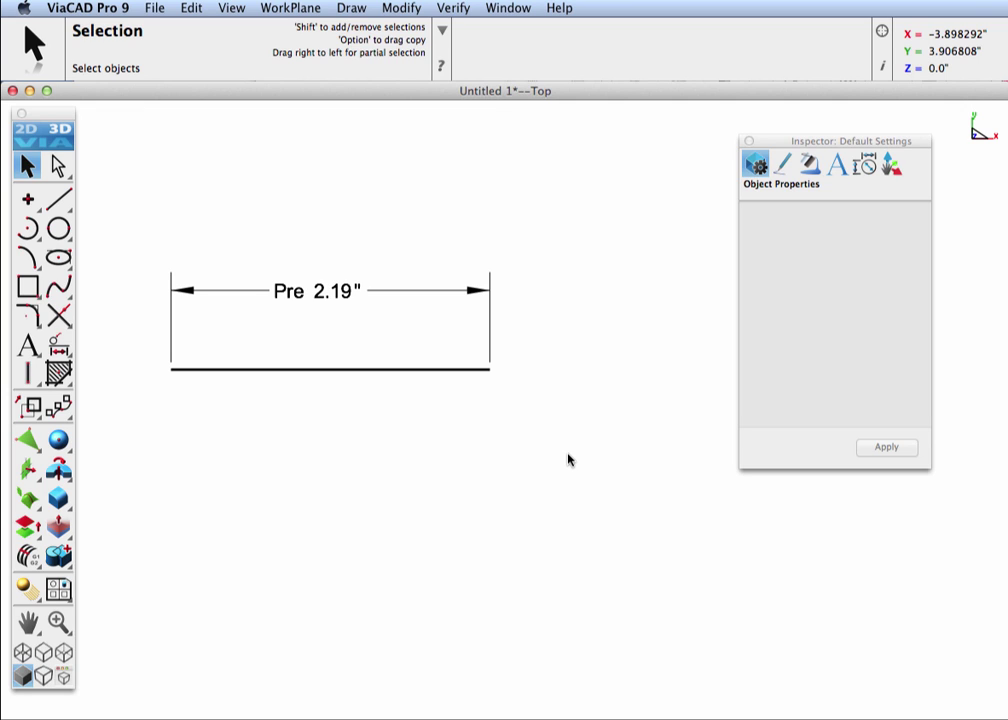
# Move the dimension text outside the extension line and remove the Pre prefix and inch mark.
pyautogui.moveTo(241, 250); pyautogui.dragTo(396, 319)
pyautogui.moveTo(316, 290); pyautogui.dragTo(559, 306)
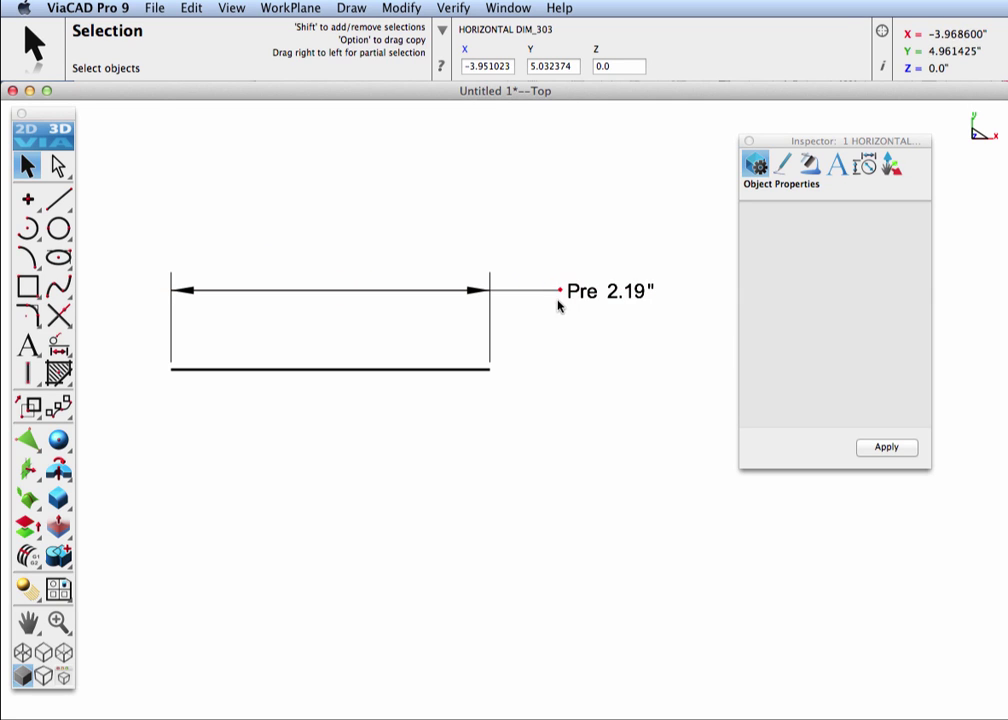
pyautogui.click(594, 292)
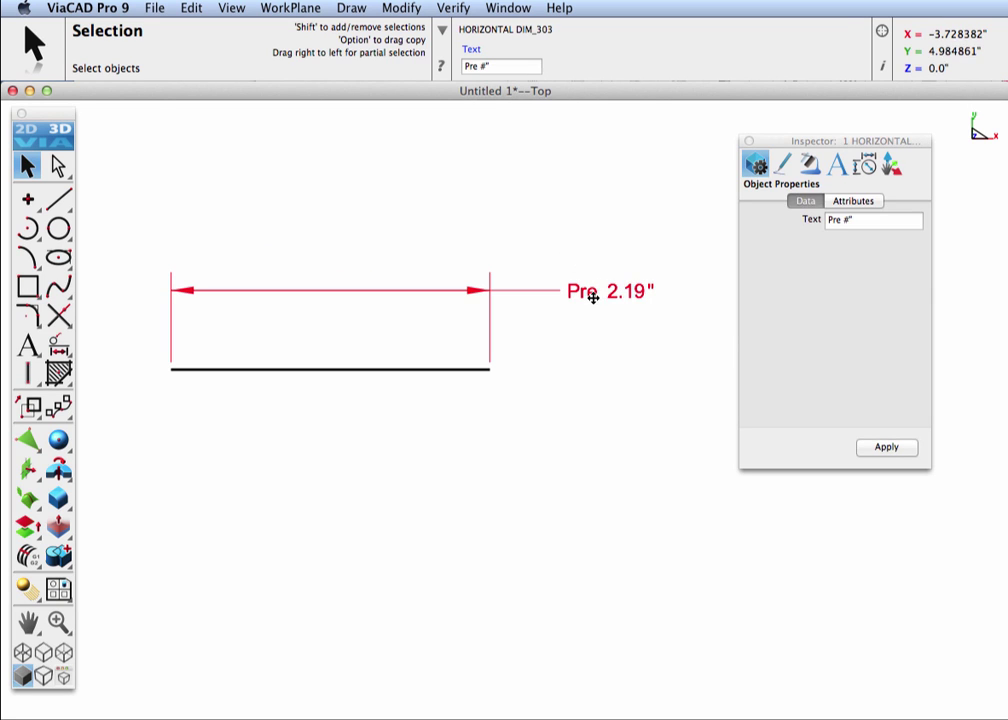
pyautogui.click(475, 67)
pyautogui.press('BackSpace')
pyautogui.press('BackSpace')
pyautogui.press('BackSpace')
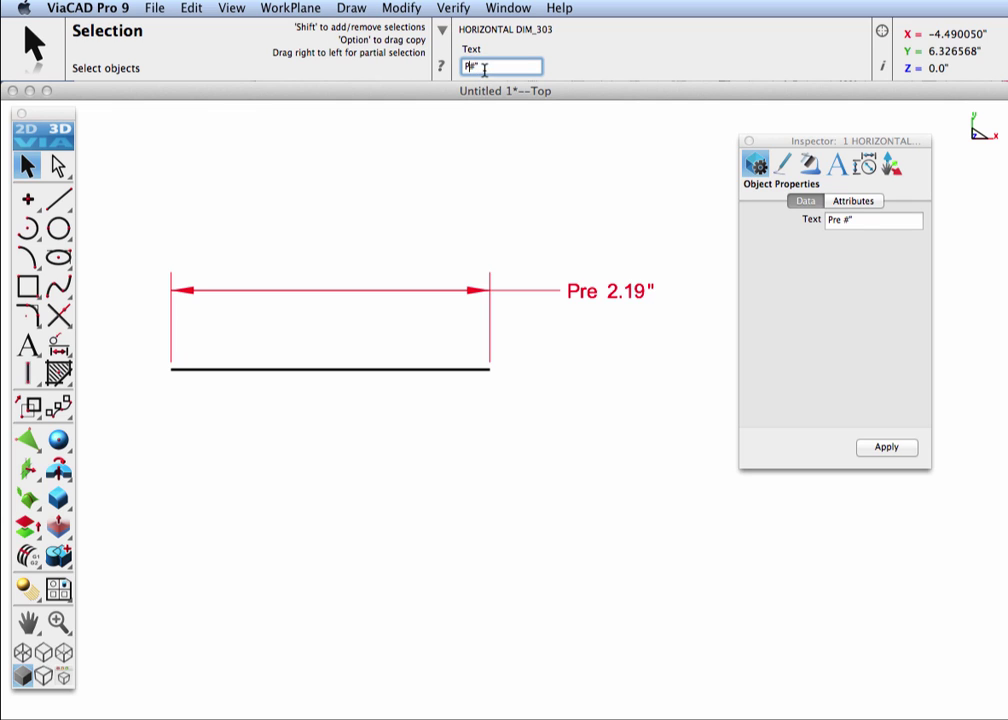
pyautogui.press('Right')
pyautogui.press('Delete')
pyautogui.press('Return')
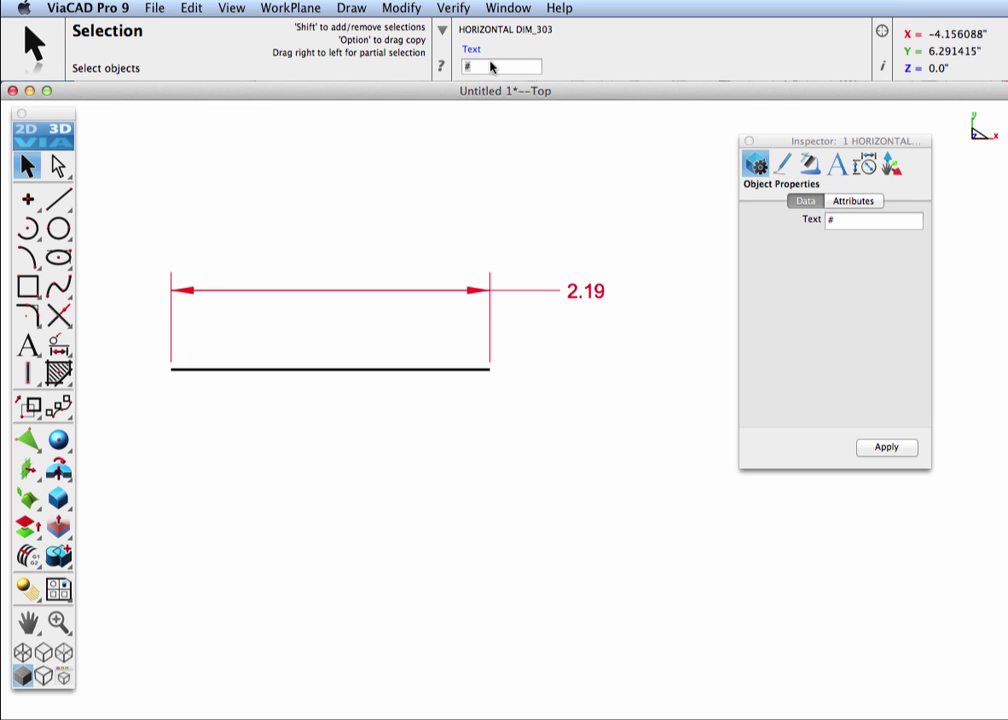
# Add a second label line reading 'New Line' below the value with \PNew Line.
pyautogui.click(489, 66)
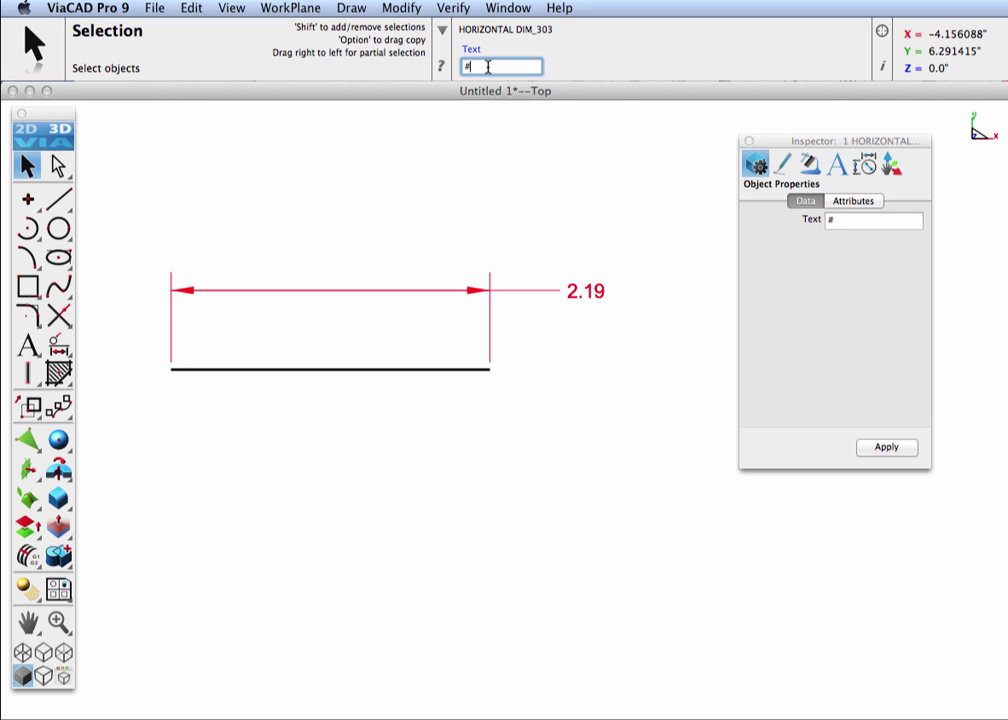
pyautogui.write('\\PNew L')
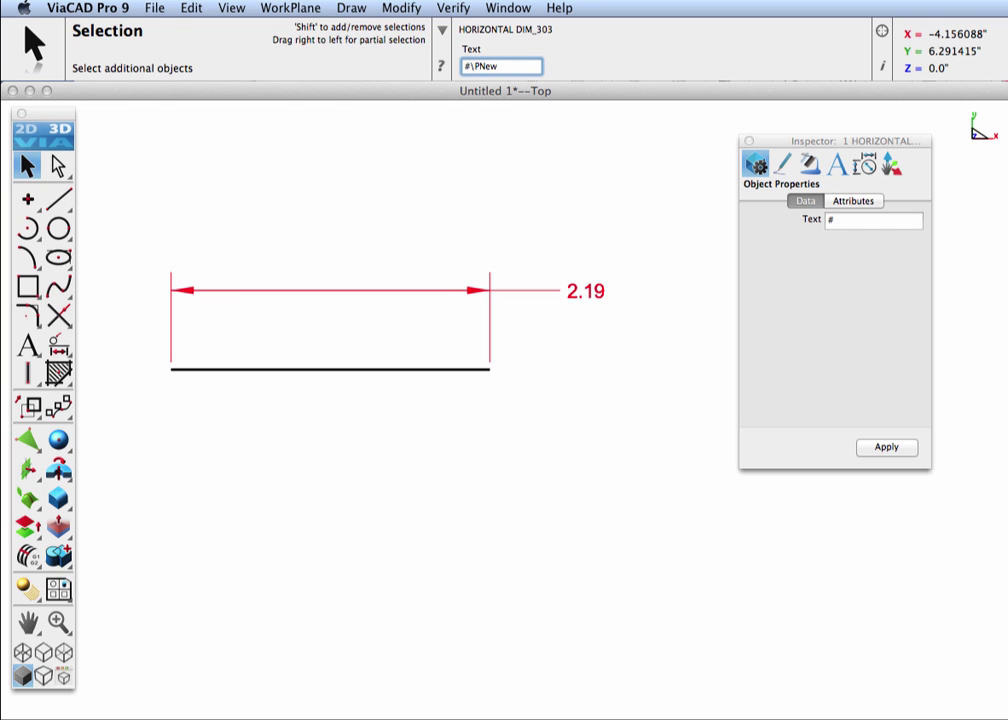
pyautogui.write('ine')
pyautogui.press('Return')
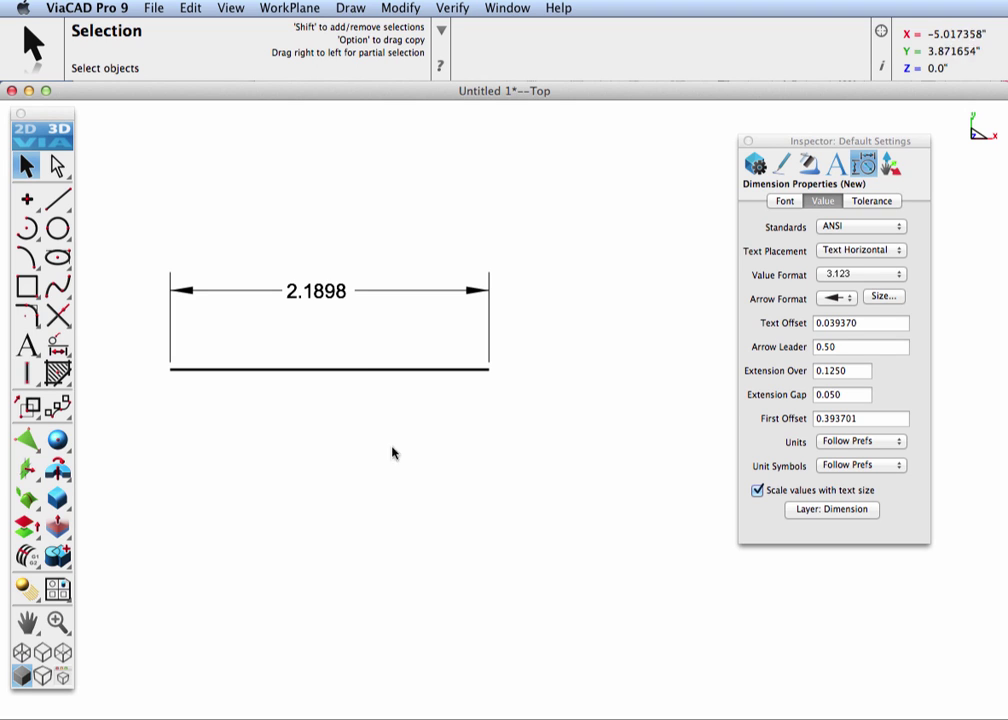
# Switch the 2.1898 dimension to the Stacked Fraction standard.
pyautogui.click(329, 291)
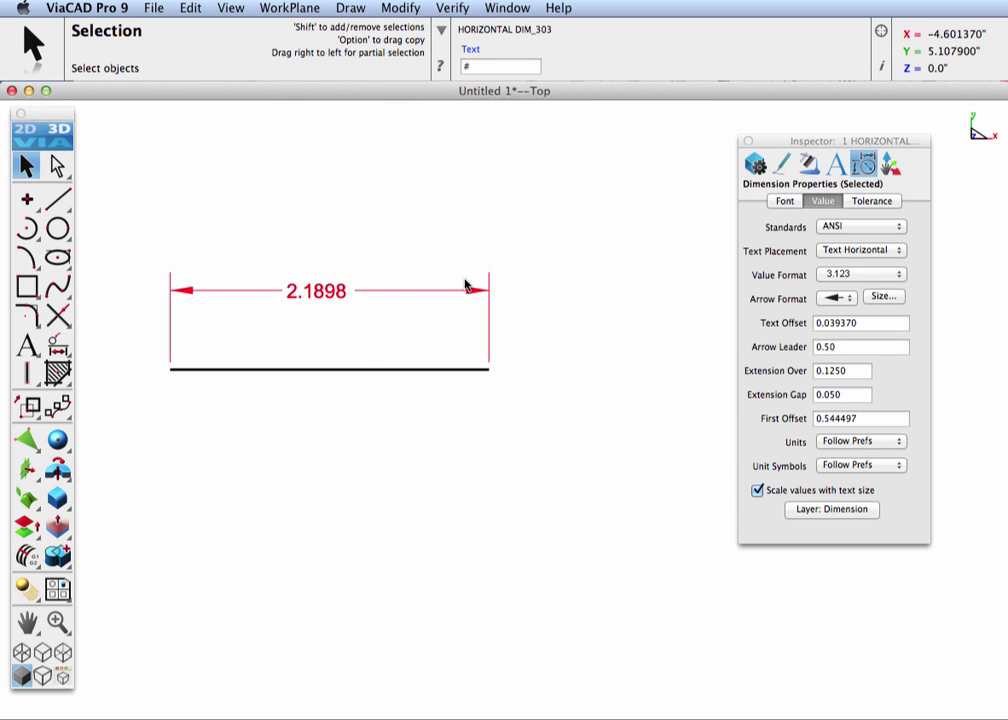
pyautogui.click(845, 229)
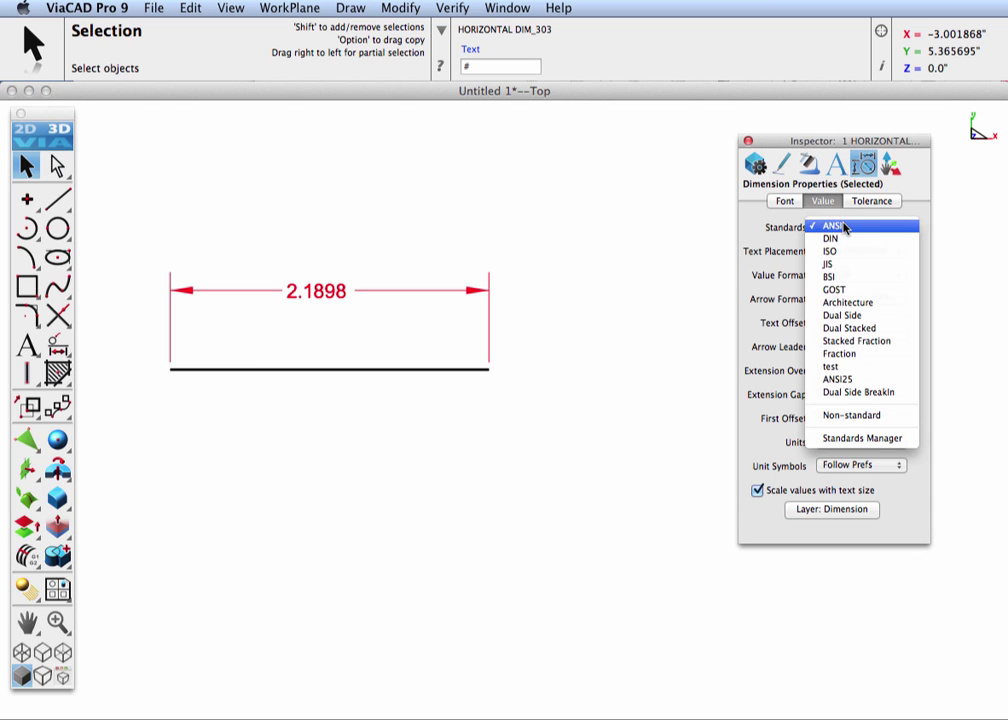
pyautogui.click(845, 344)
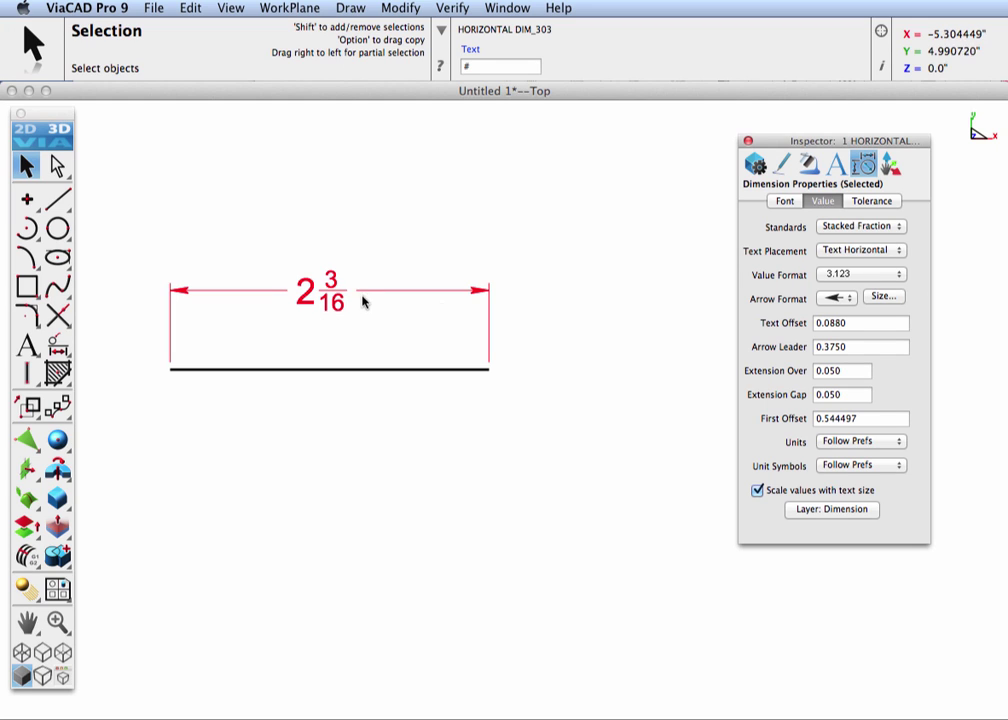
# Step the Tolerance tab's Linear precision through 1/2, 1/4 and 1/8, ending at 1/16.
pyautogui.click(858, 201)
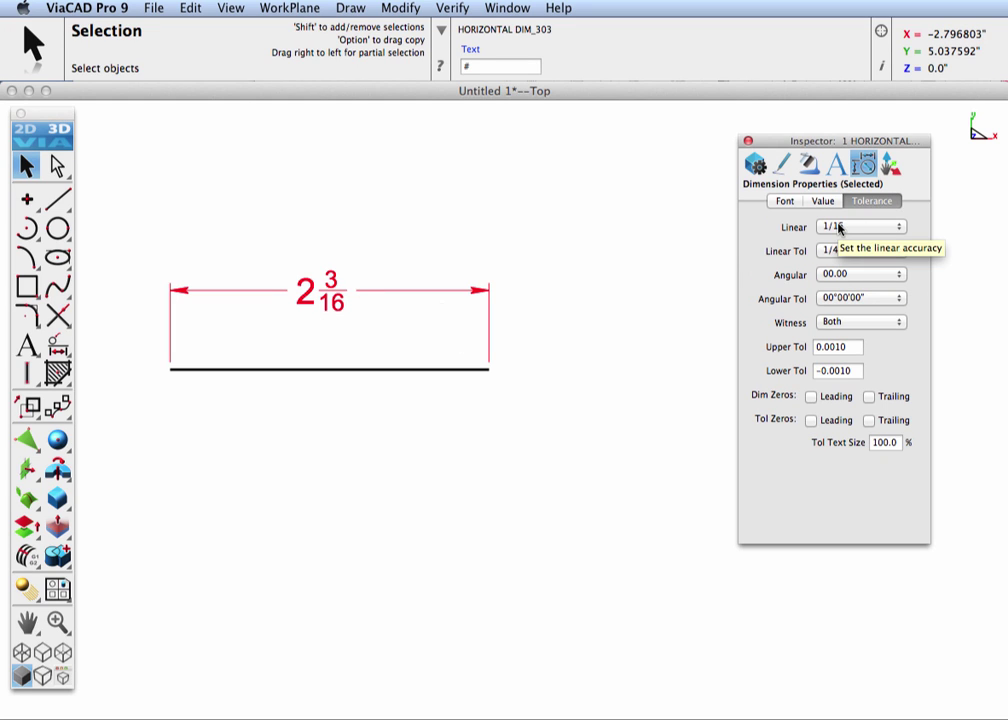
pyautogui.click(839, 229)
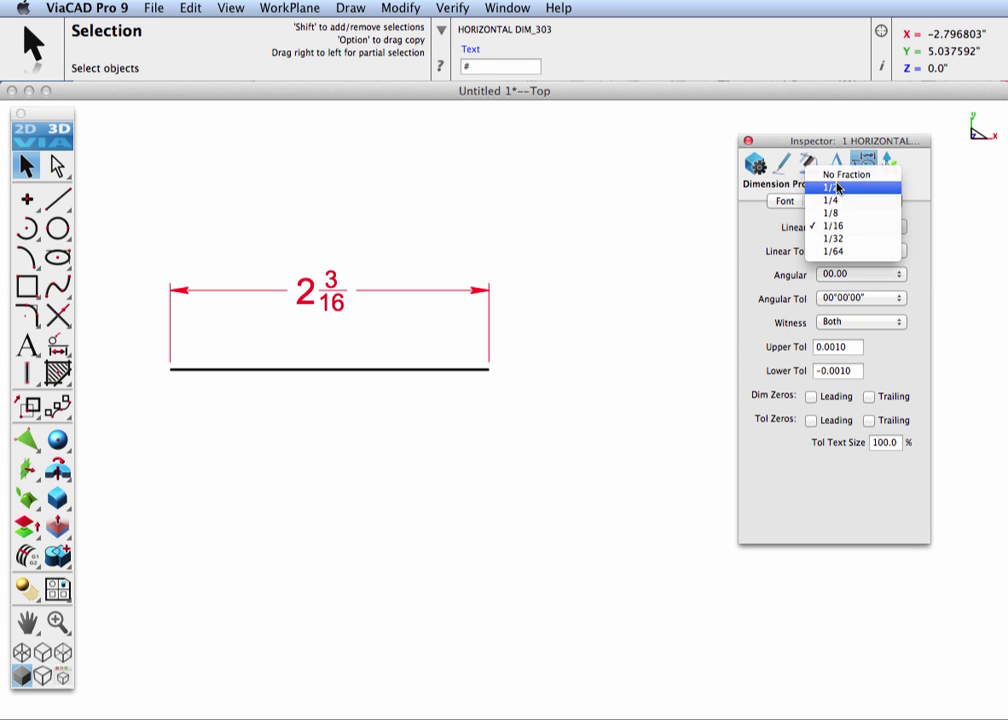
pyautogui.click(836, 189)
pyautogui.click(846, 229)
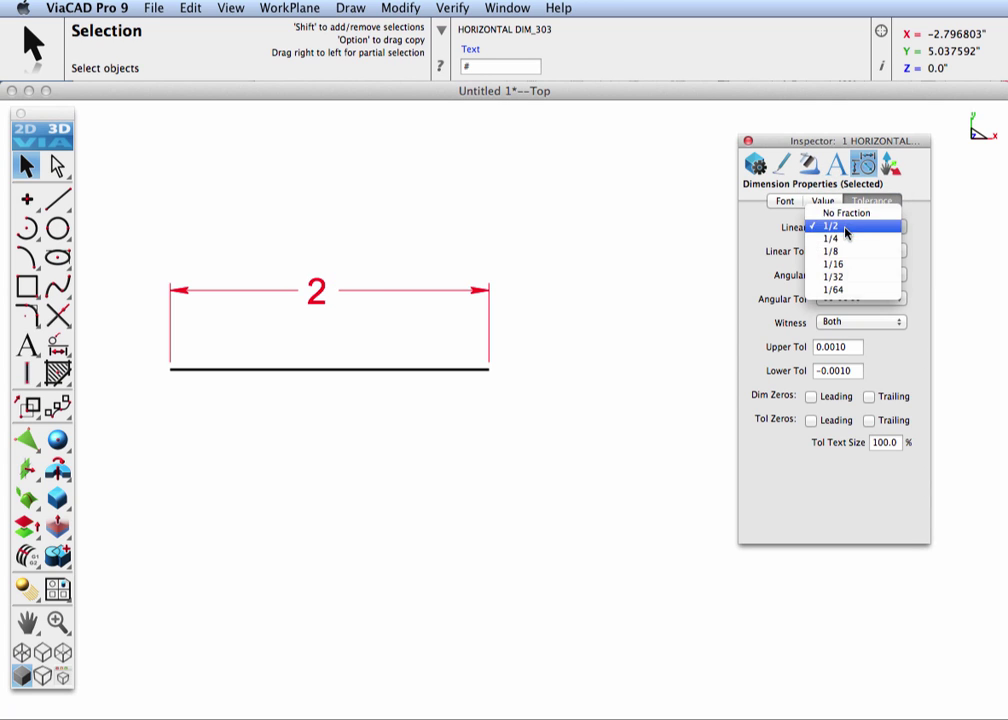
pyautogui.click(844, 245)
pyautogui.click(846, 227)
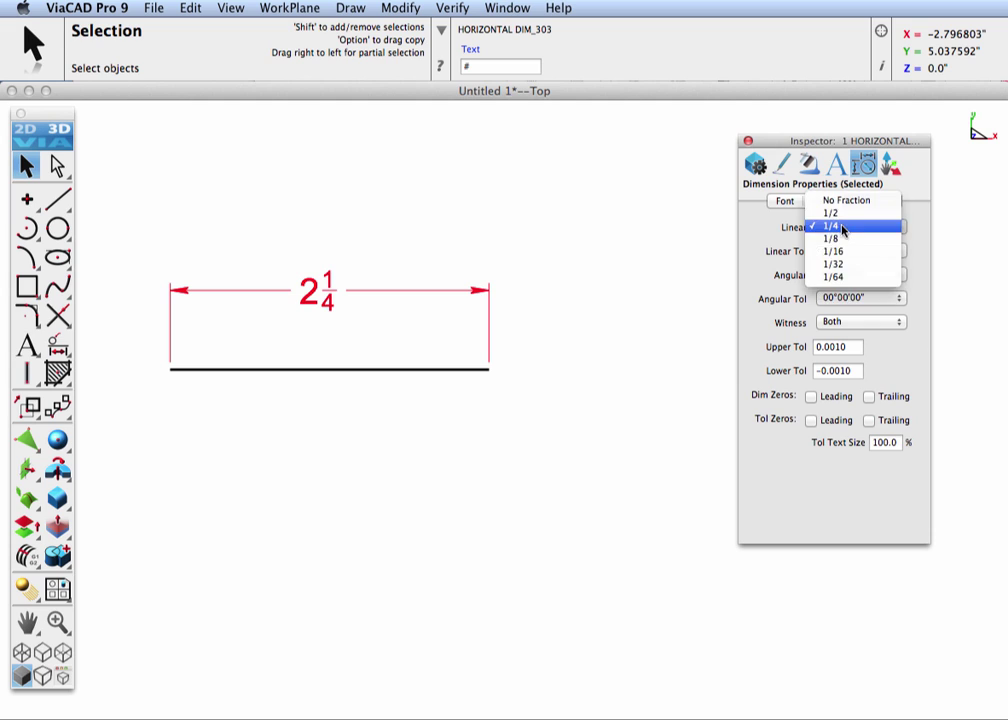
pyautogui.click(843, 238)
pyautogui.click(845, 230)
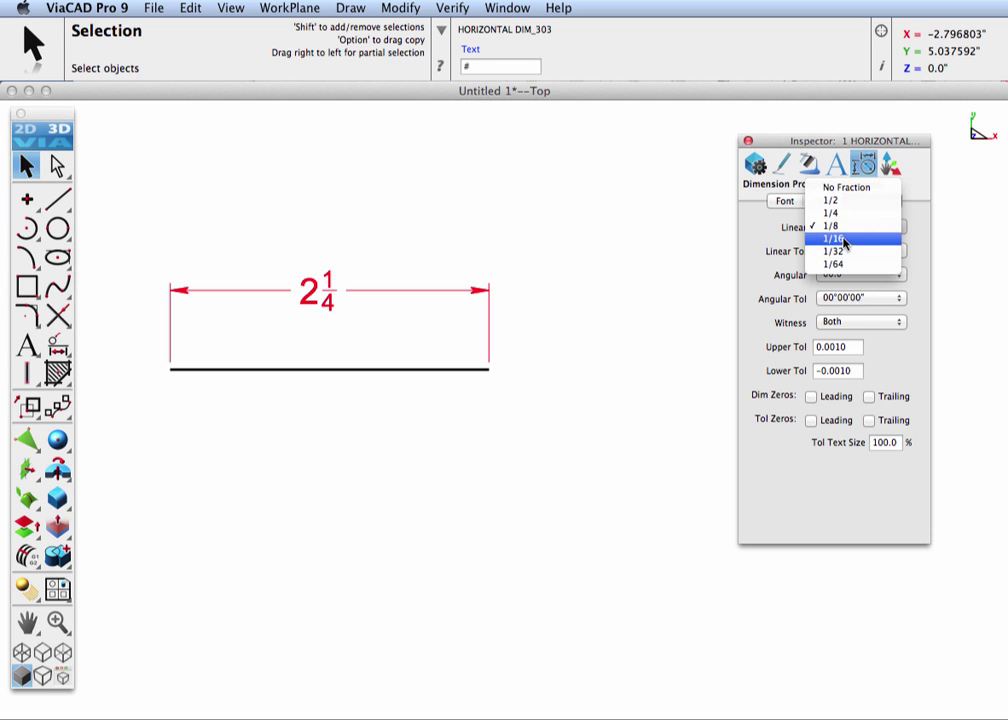
pyautogui.click(843, 238)
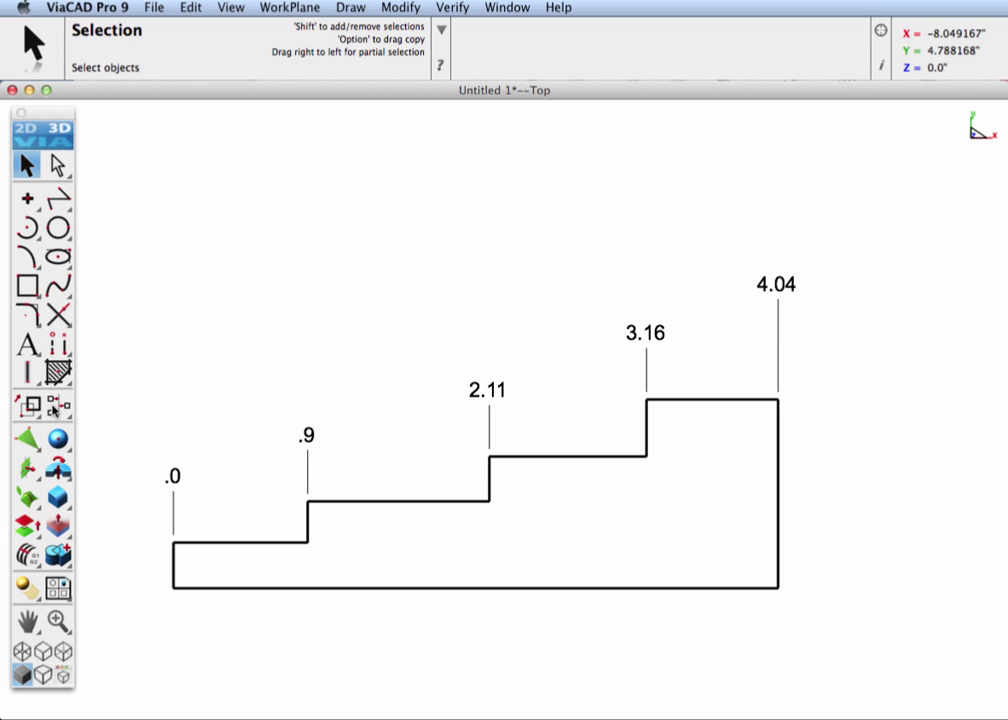
# Float the transform palette and start the Align tool in Bottoms mode.
pyautogui.moveTo(53, 409); pyautogui.dragTo(157, 141)
pyautogui.click(199, 153)
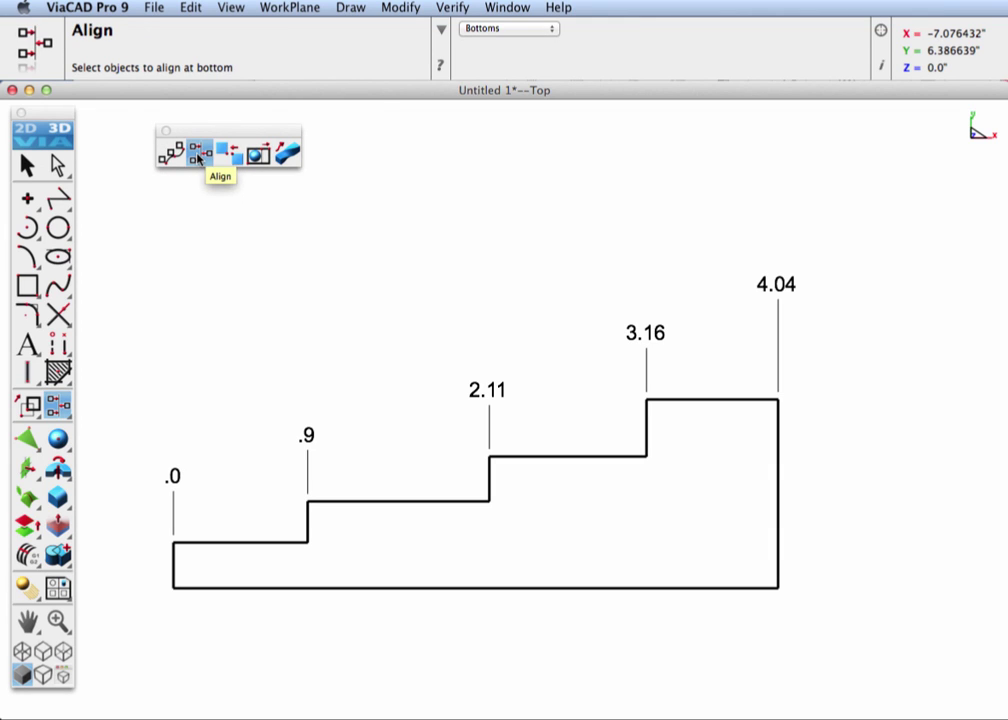
pyautogui.click(494, 30)
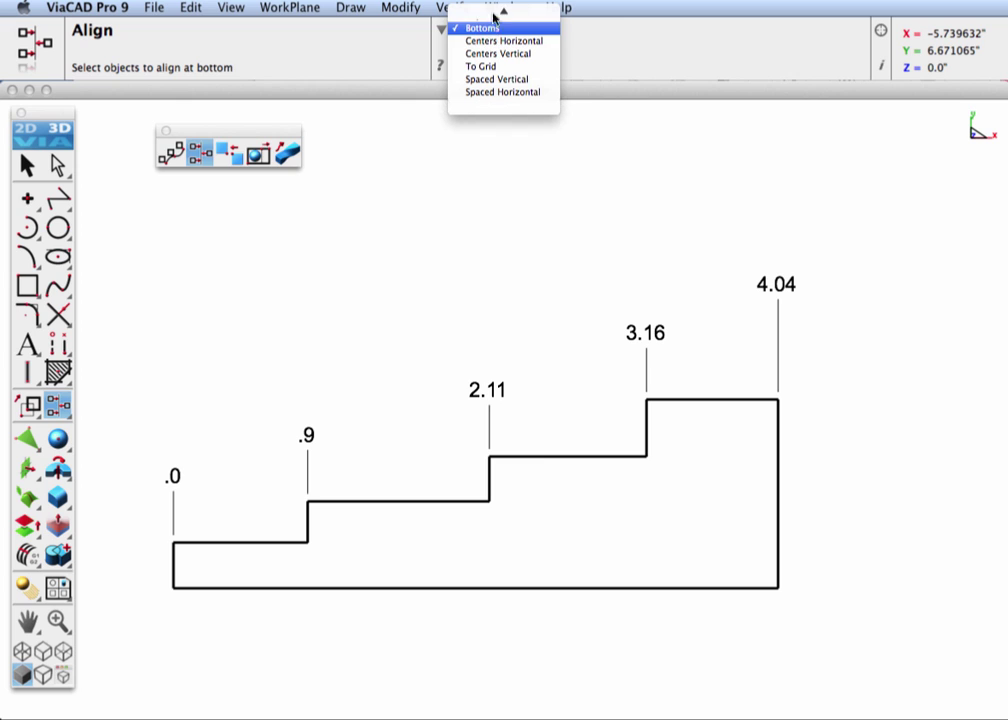
pyautogui.moveTo(503, 11)
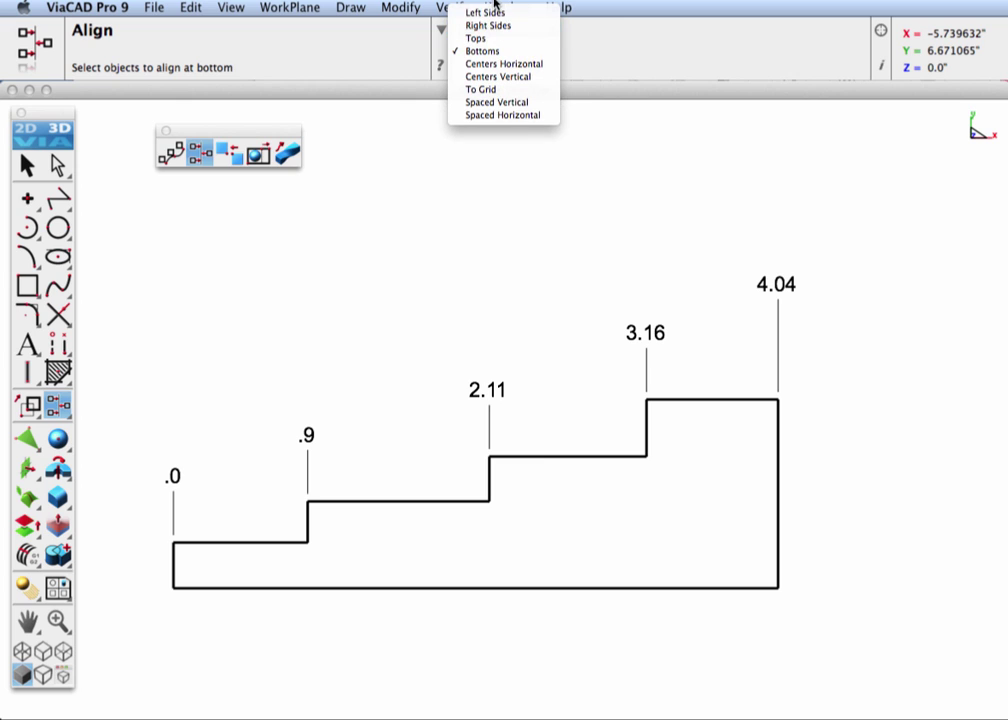
pyautogui.click(491, 52)
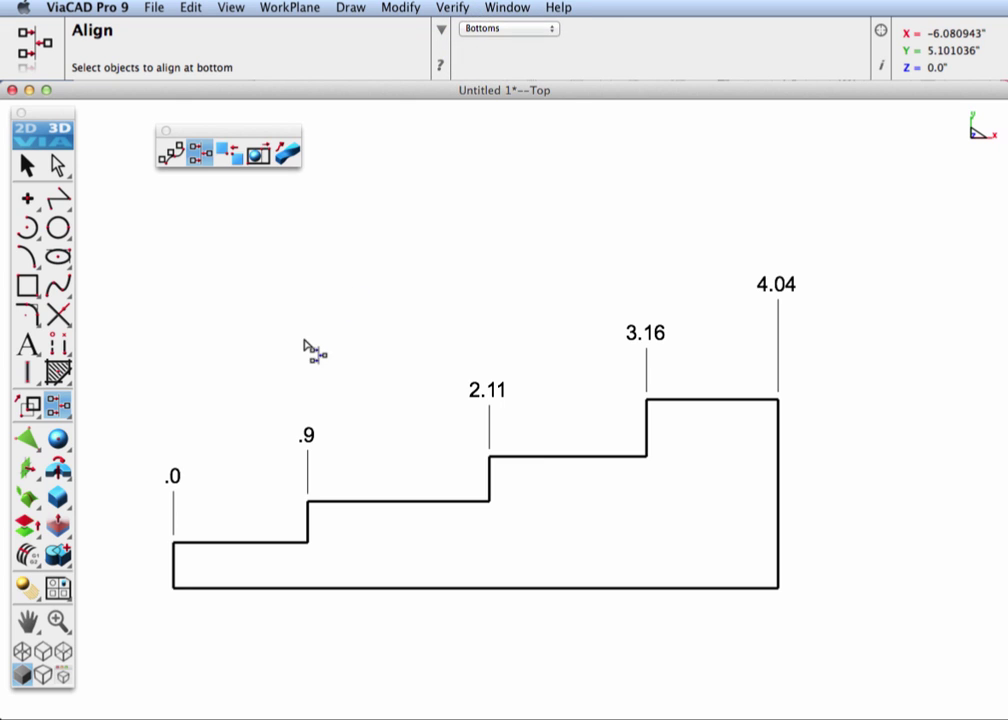
# Align the .0, .9, 2.11, 3.16 and 4.04 ordinate labels to the 4.04 label's height.
pyautogui.click(174, 480)
pyautogui.click(307, 436)
pyautogui.click(490, 393)
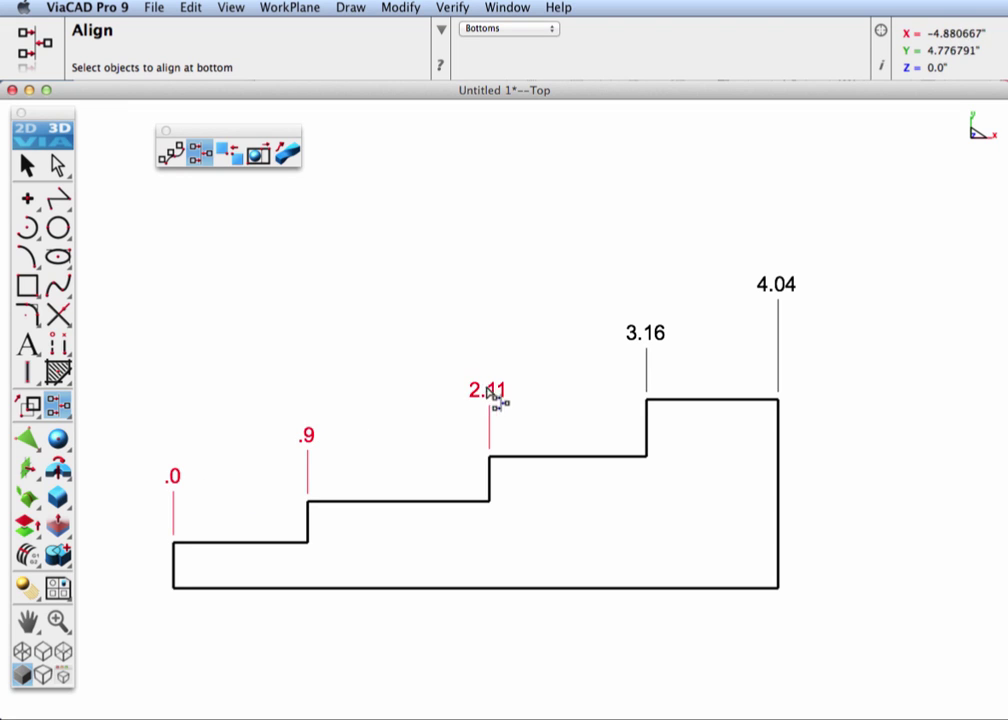
pyautogui.click(650, 336)
pyautogui.click(786, 288)
pyautogui.press('Return')
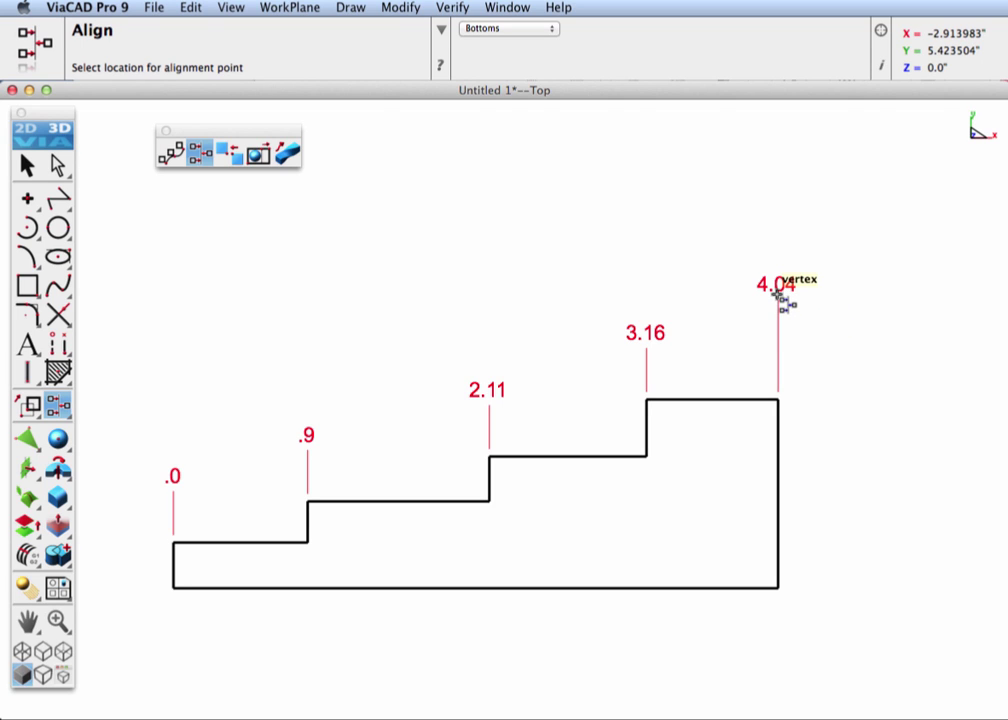
pyautogui.click(779, 294)
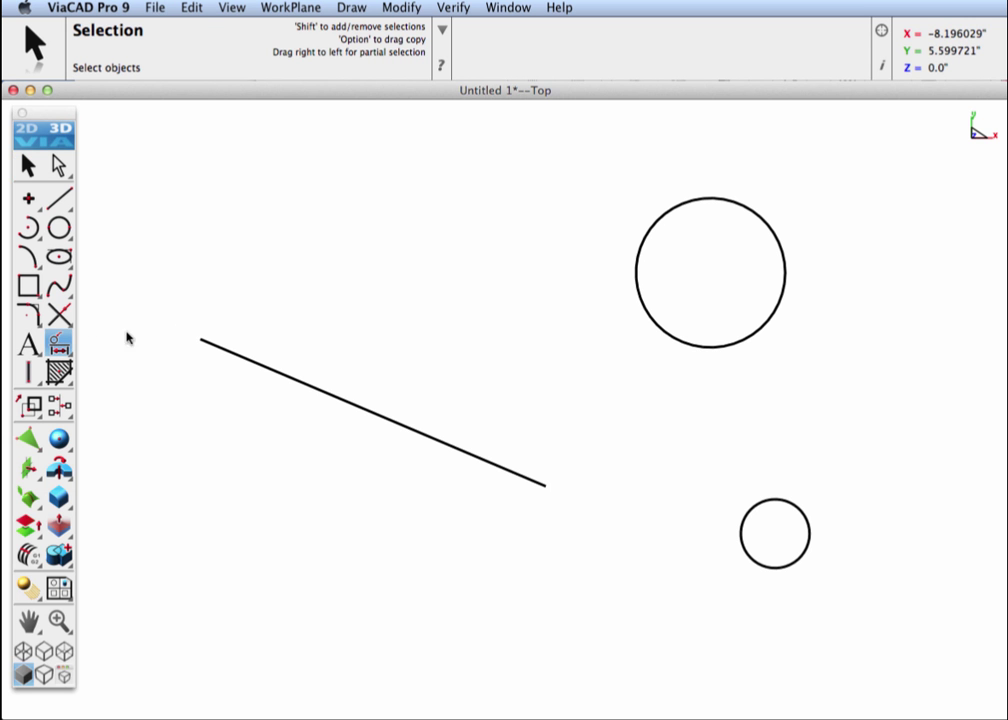
# Dimension the slanted line as 4.32.
pyautogui.click(335, 396)
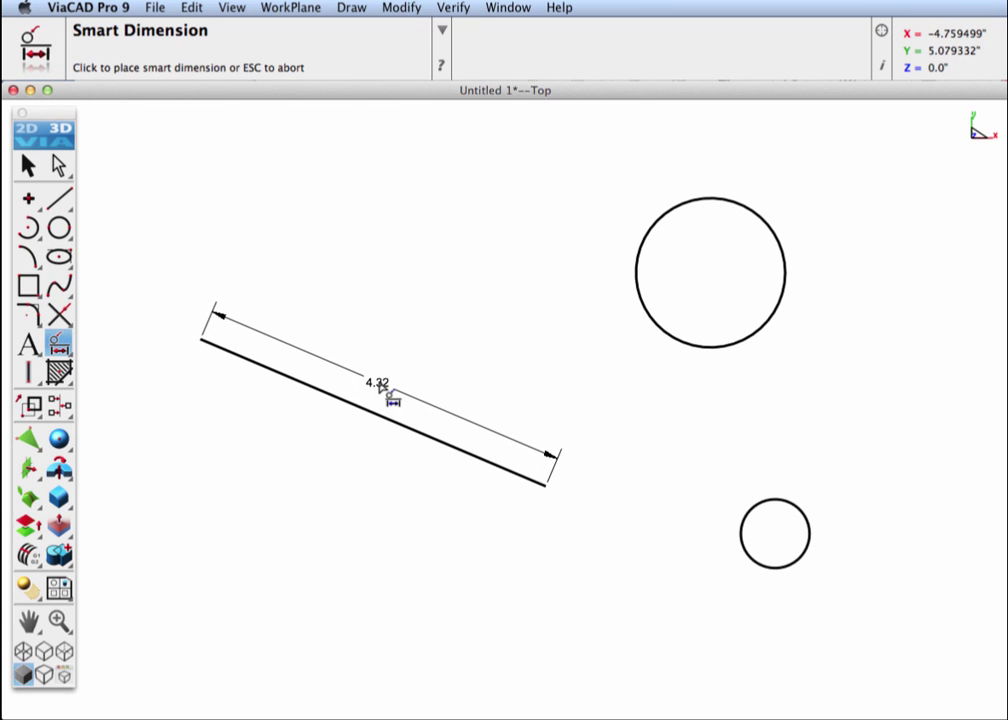
pyautogui.click(384, 389)
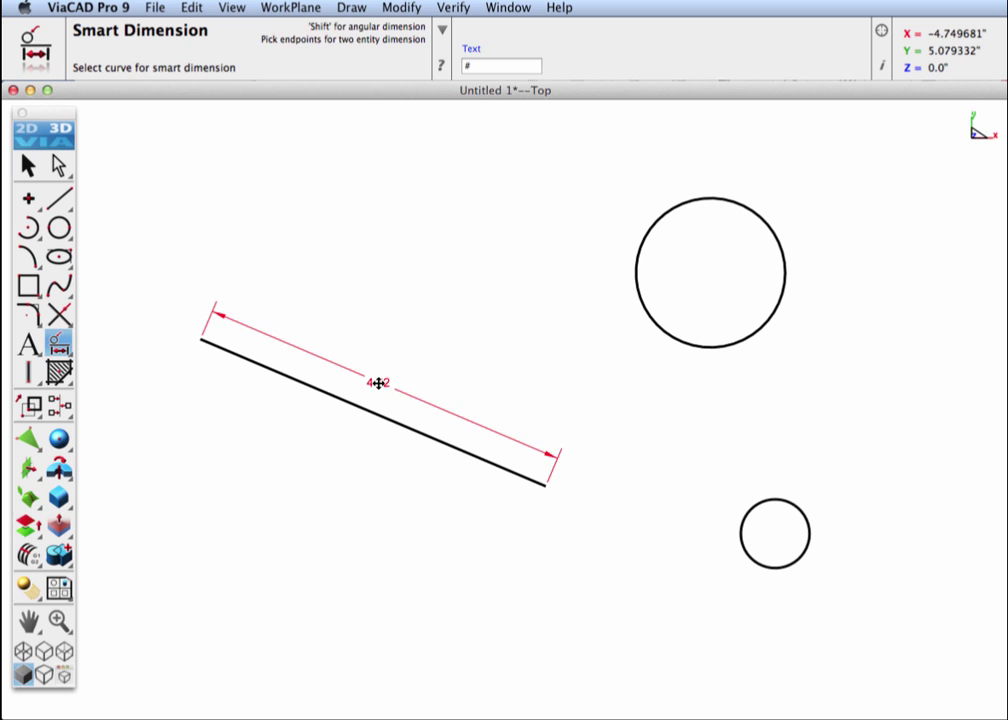
pyautogui.press('Escape')
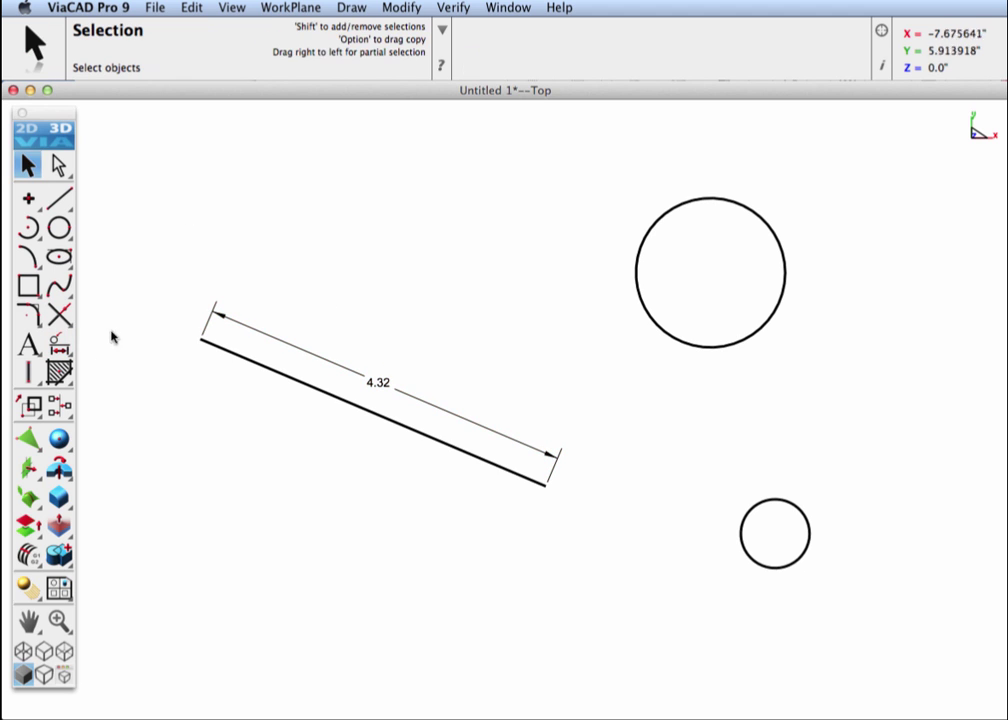
# Dimension the 3.01 vertical distance between the two circle centres, placed to the right.
pyautogui.click(60, 345)
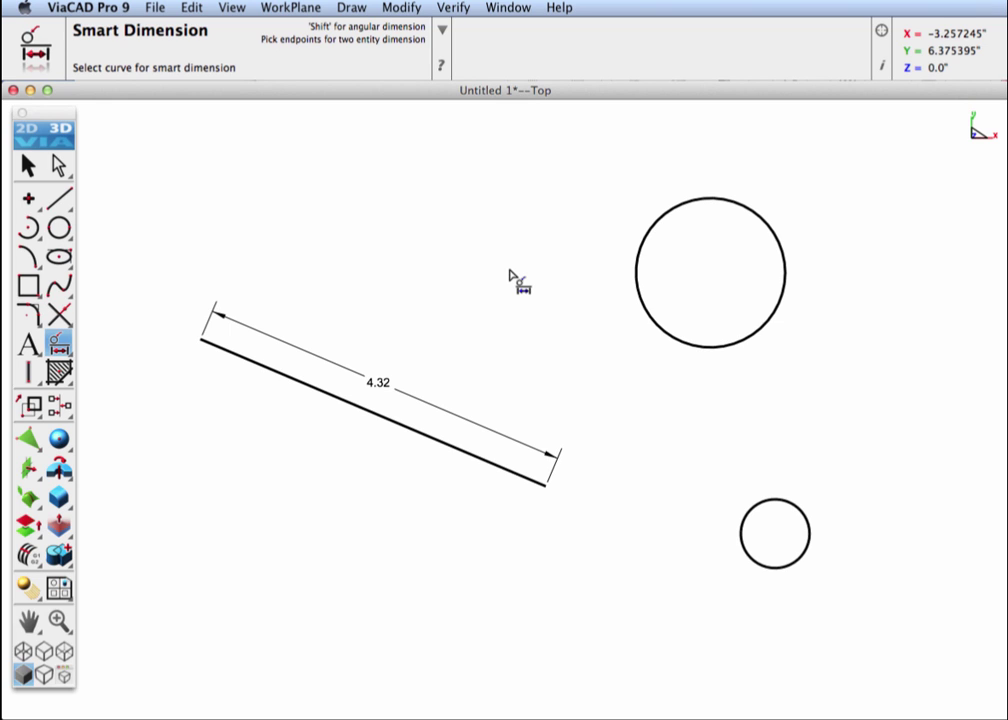
pyautogui.click(713, 279)
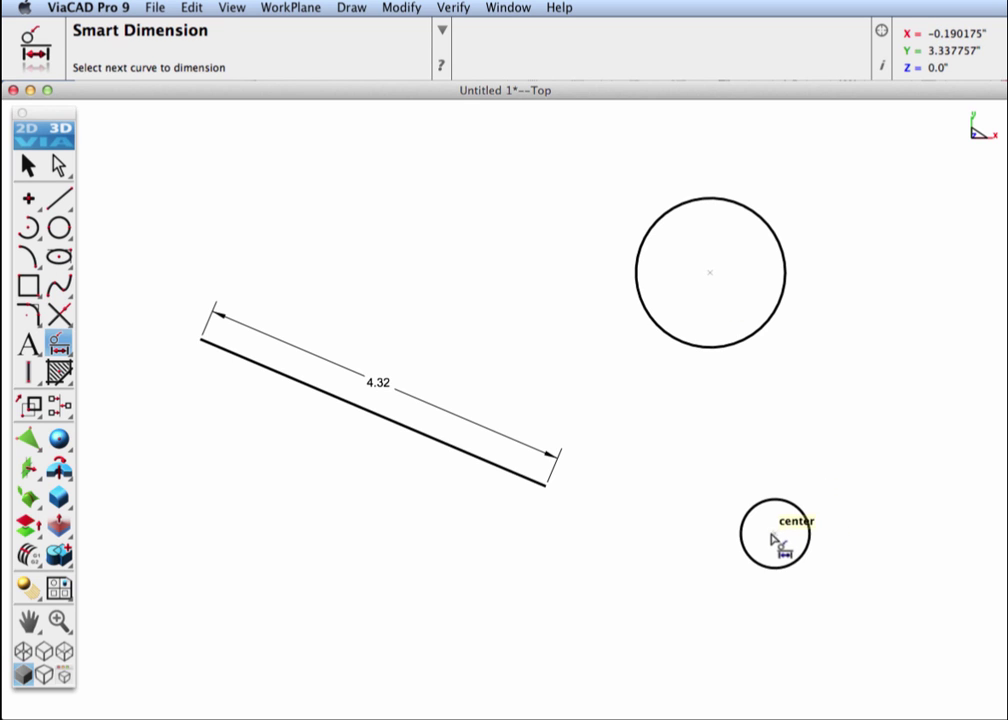
pyautogui.click(775, 534)
pyautogui.click(952, 412)
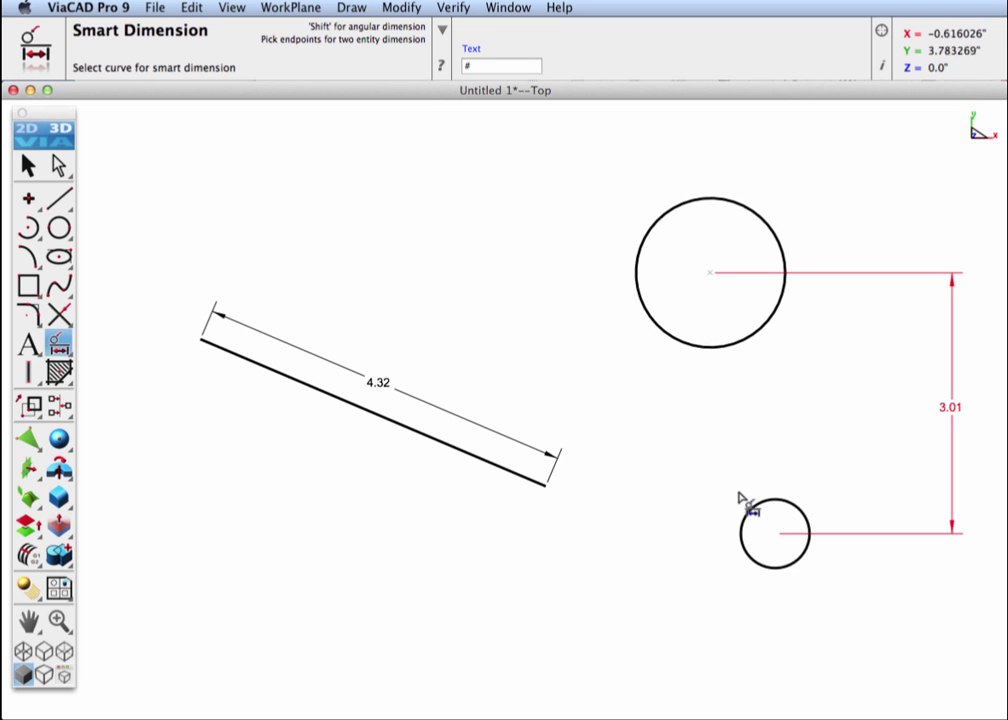
# Add a 1.84 dimension for the gap between the two circles' edges.
pyautogui.click(705, 349)
pyautogui.click(758, 505)
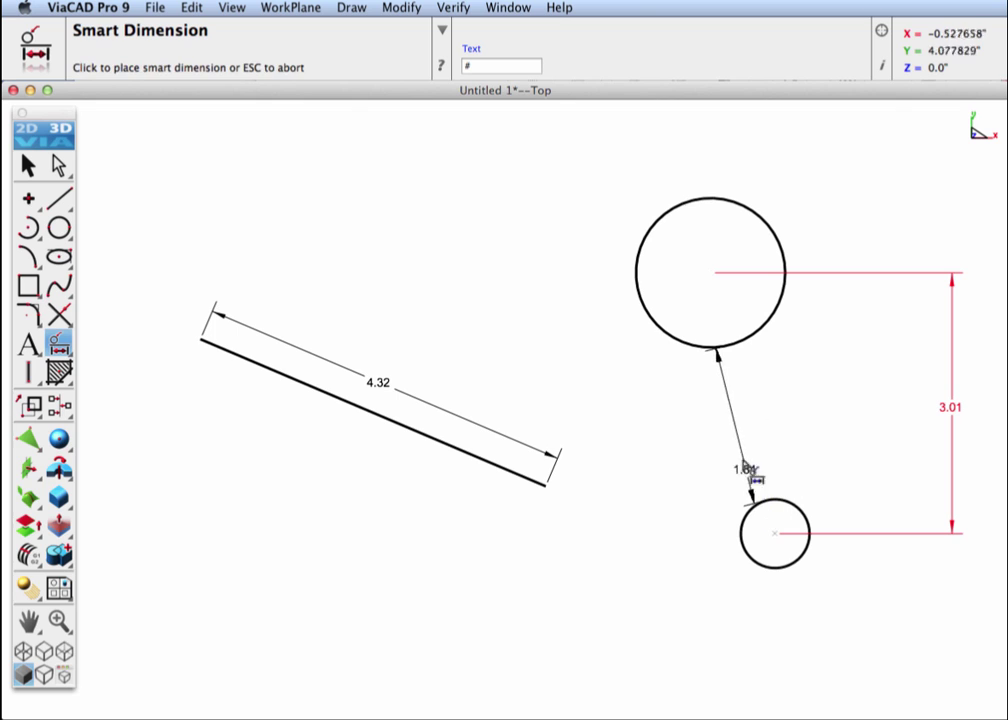
pyautogui.click(690, 427)
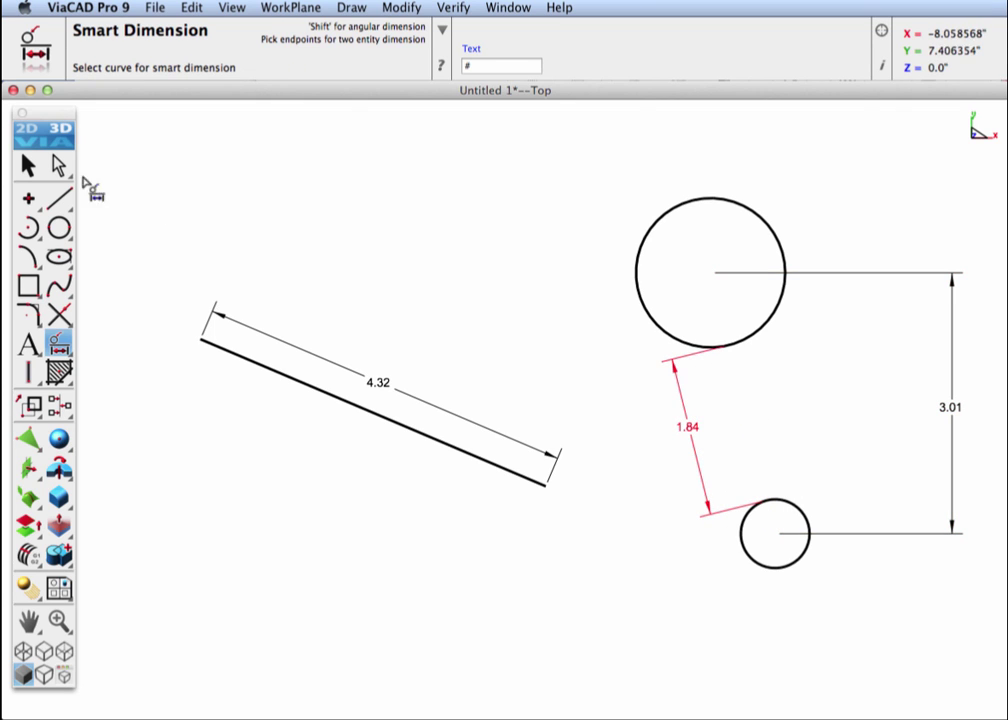
pyautogui.click(44, 171)
# Drag the small circle to a new spot so its dimensions update to 2.99 and 1.93.
pyautogui.click(768, 569)
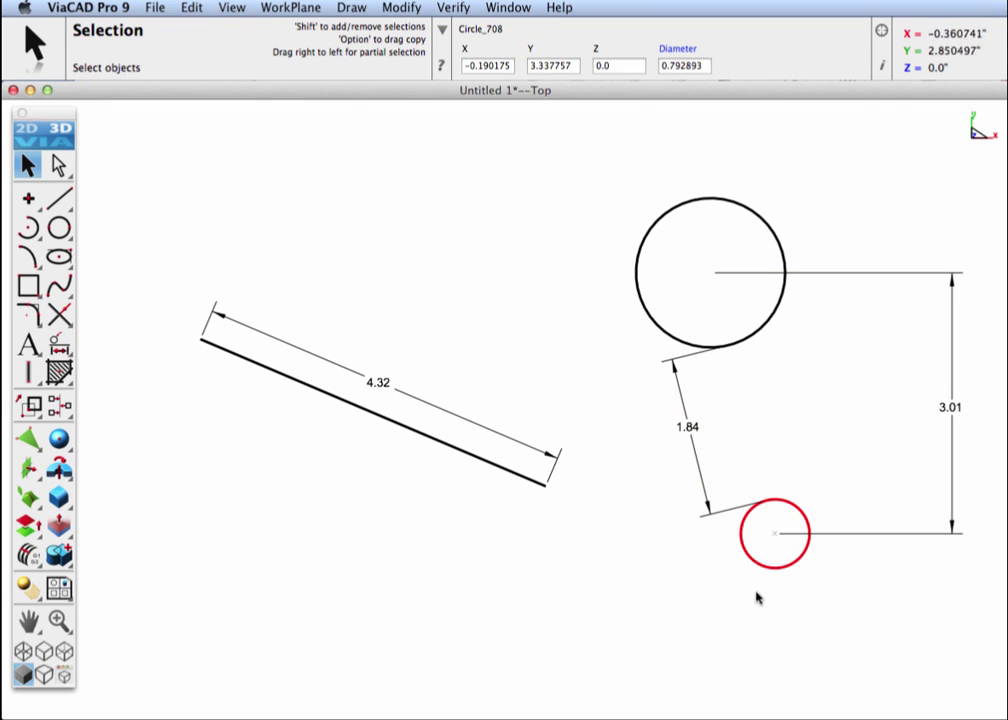
pyautogui.moveTo(771, 572); pyautogui.dragTo(796, 552)
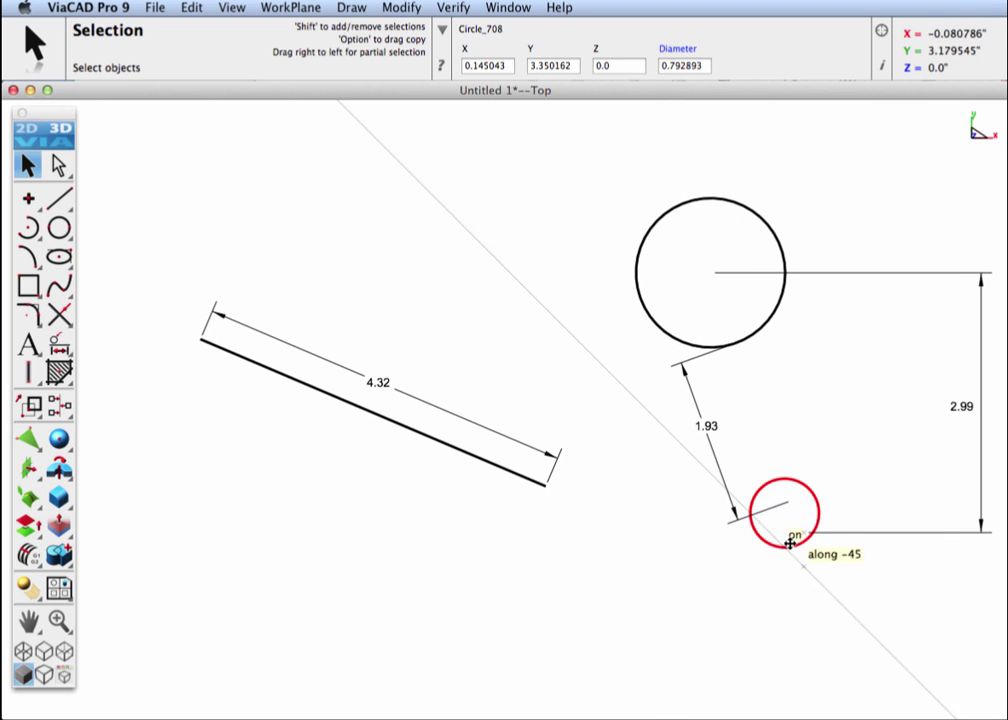